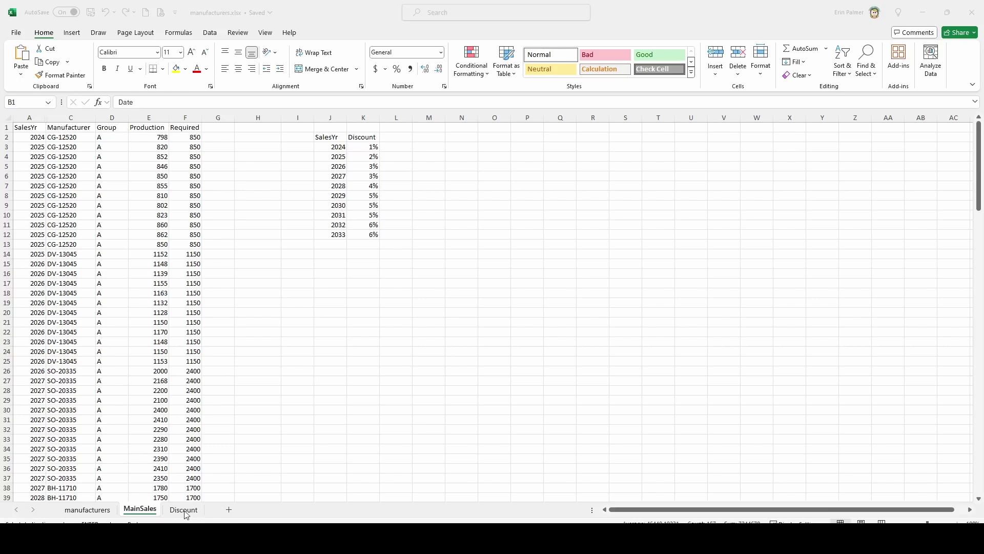
Step: After checking the Discount sheet, clear columns J:K (SalesYr, Discount) from MainSales and return to Tableau
{"action": "left_click", "coordinate": [185, 510]}
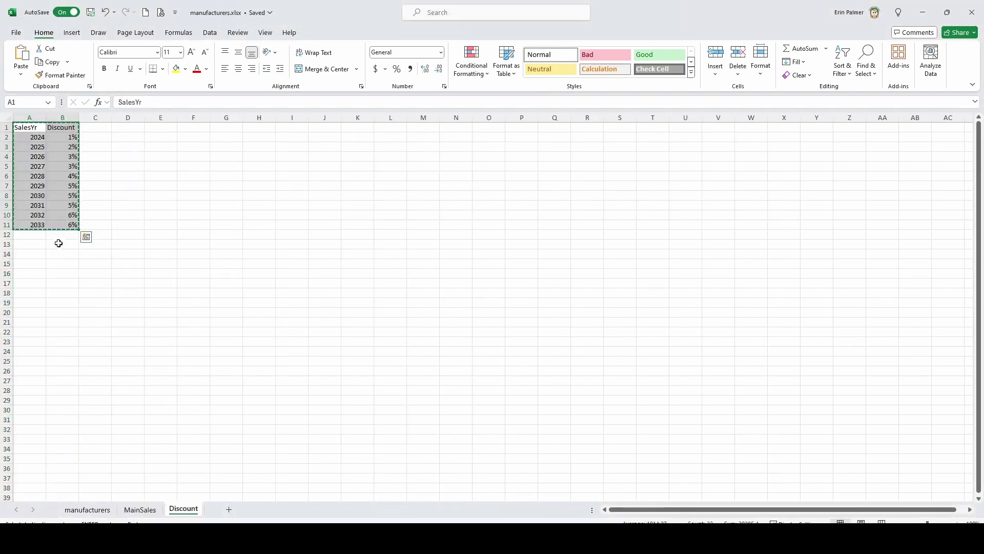
{"action": "left_click", "coordinate": [140, 509]}
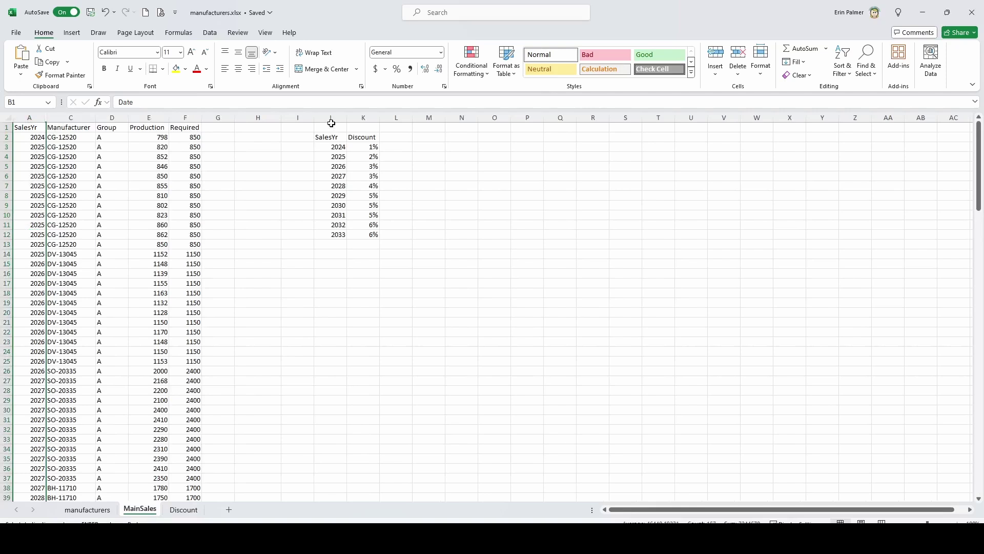
{"action": "left_click", "coordinate": [331, 119]}
{"action": "left_click_drag", "start_coordinate": [331, 119], "coordinate": [365, 119]}
{"action": "key", "text": "Delete"}
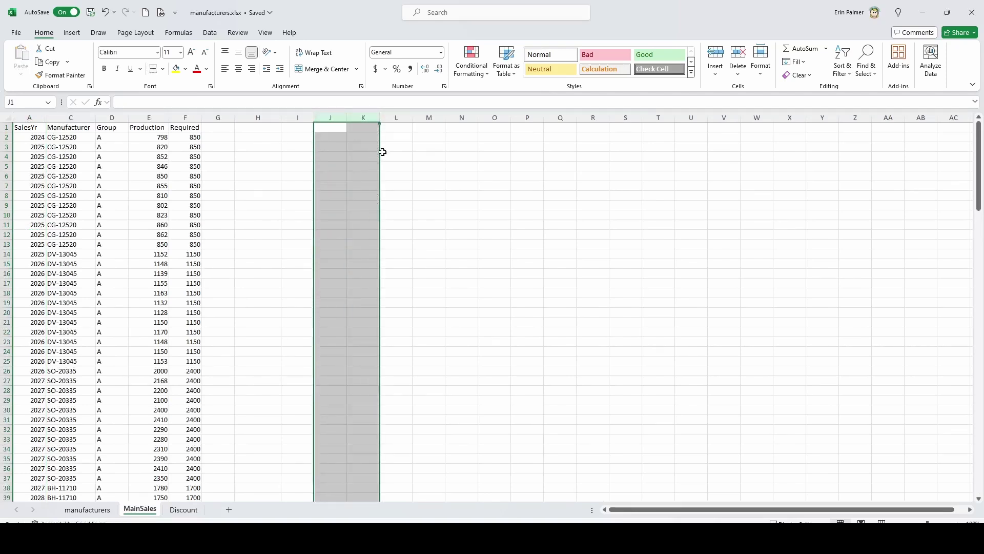
{"action": "key", "text": "alt+Tab"}
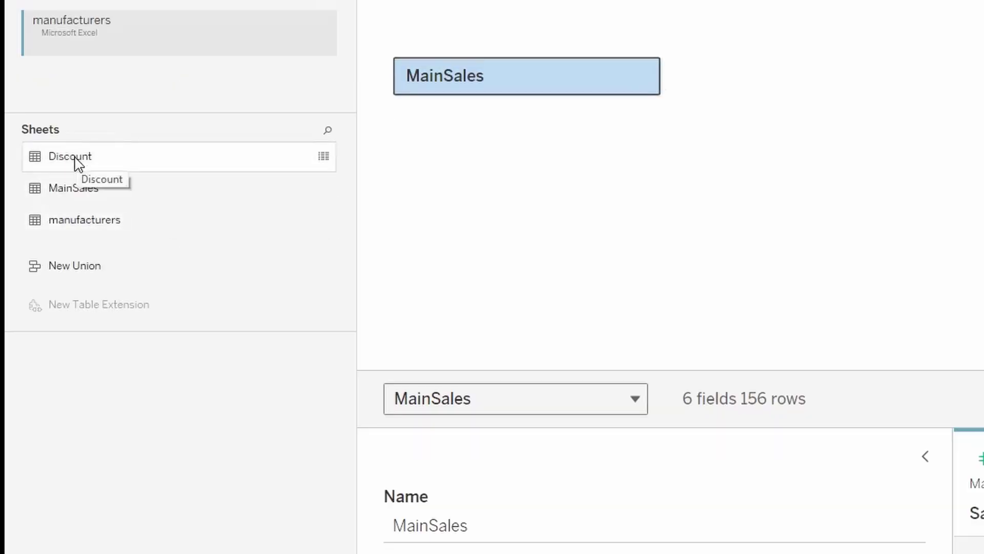
Step: Add the Discount sheet beside MainSales as a Left join on Sales Yr = SalesYr
{"action": "left_click_drag", "start_coordinate": [78, 163], "coordinate": [838, 77]}
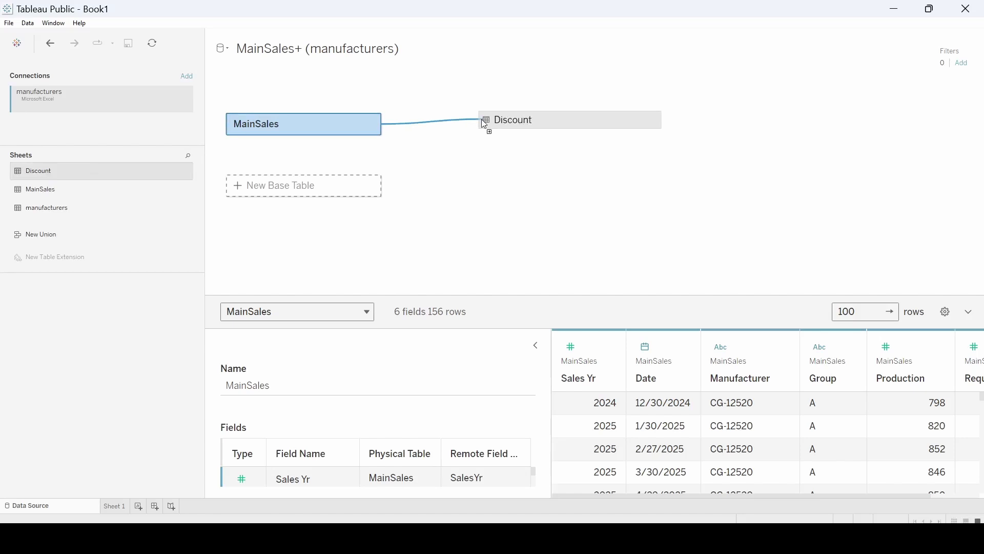
{"action": "left_click_drag", "start_coordinate": [485, 124], "coordinate": [214, 153]}
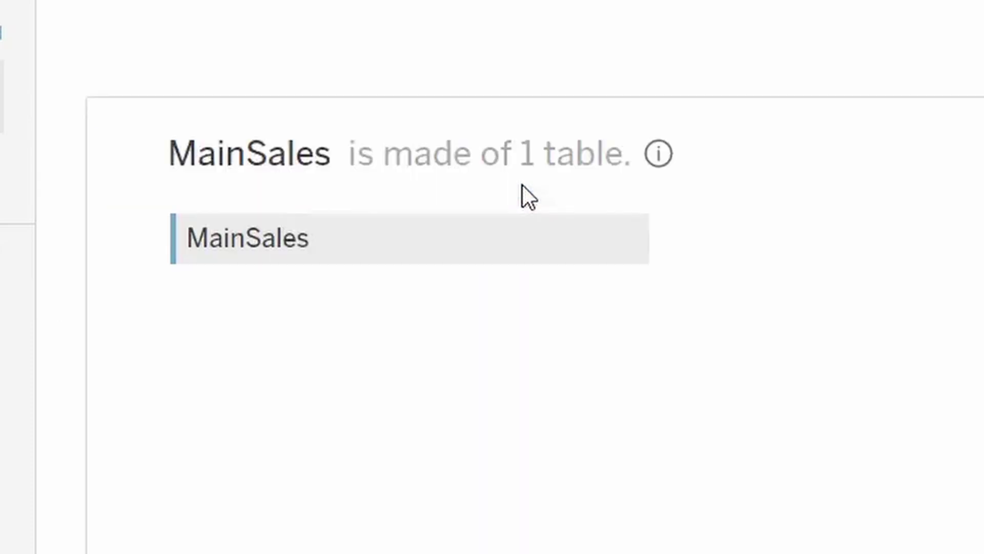
{"action": "left_click_drag", "start_coordinate": [31, 171], "coordinate": [522, 155]}
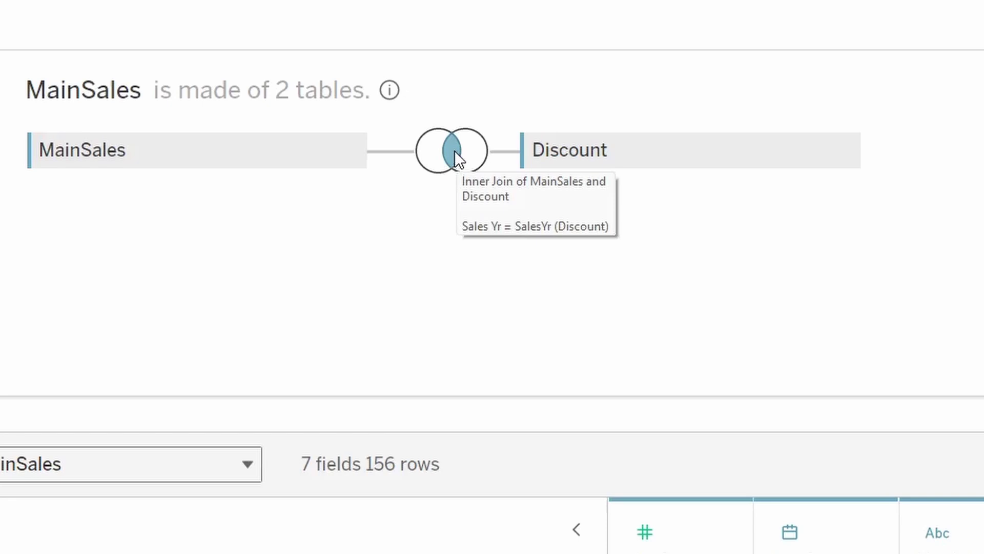
{"action": "left_click", "coordinate": [454, 150]}
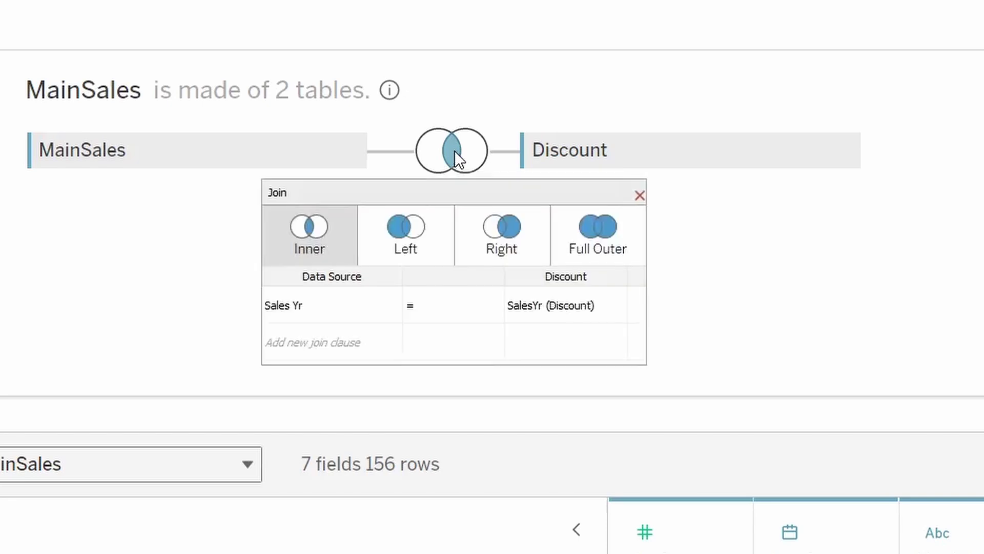
{"action": "left_click", "coordinate": [410, 228]}
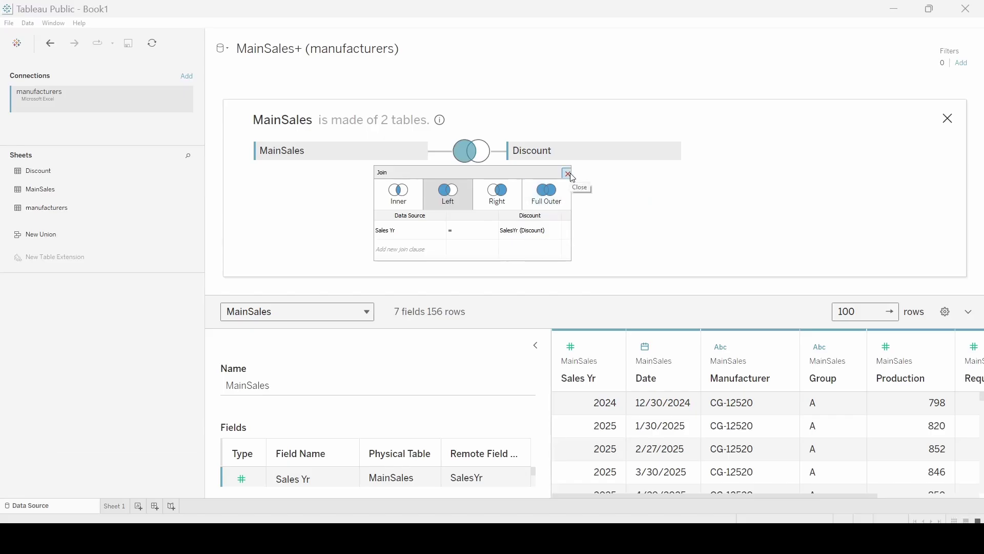
Step: Close the join settings and put Group on Rows in Sheet 1
{"action": "left_click", "coordinate": [639, 194]}
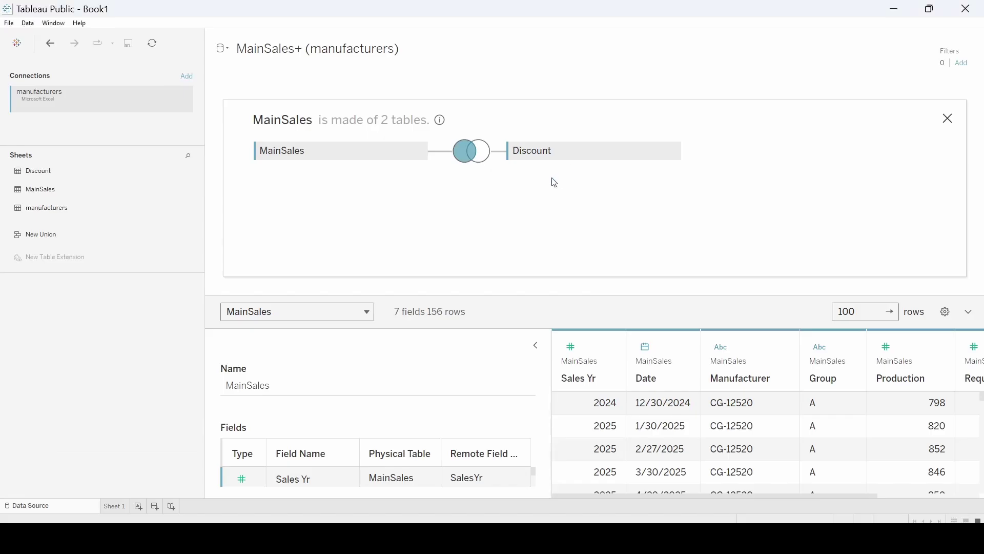
{"action": "left_click", "coordinate": [115, 507]}
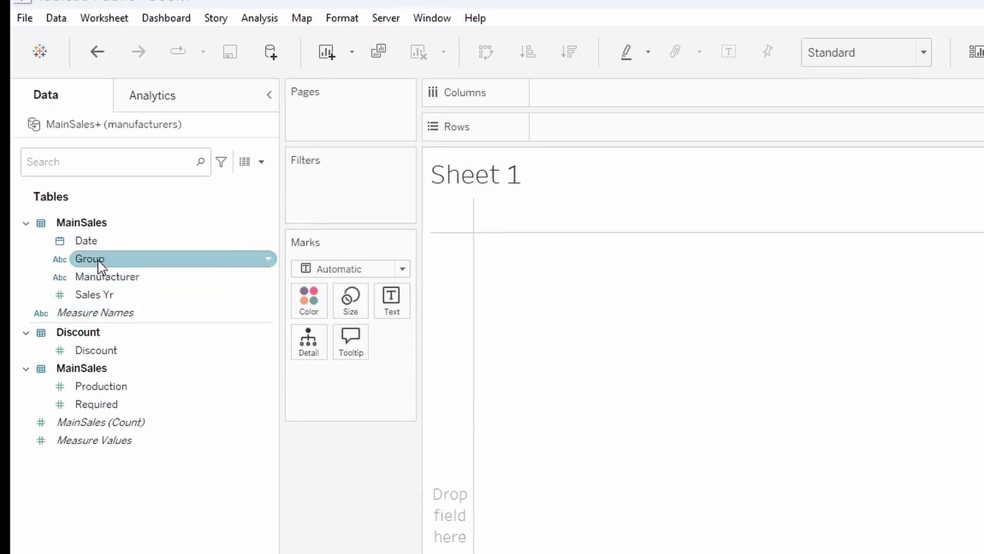
{"action": "left_click_drag", "start_coordinate": [99, 260], "coordinate": [563, 134]}
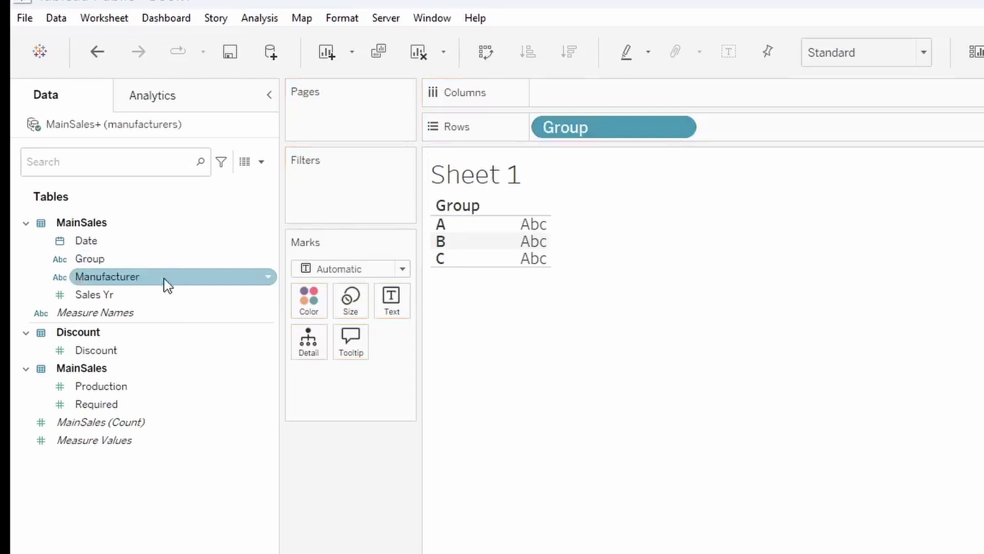
Step: Convert Sales Yr to a discrete field and add it to Rows beside Group
{"action": "left_click", "coordinate": [119, 295]}
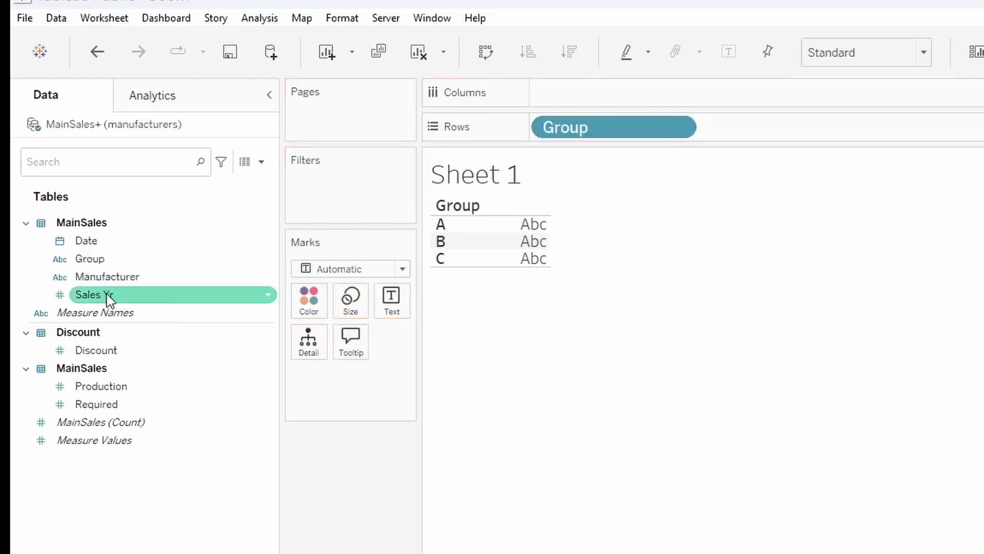
{"action": "mouse_move", "coordinate": [108, 294]}
{"action": "left_mouse_down"}
{"action": "mouse_move", "coordinate": [634, 200]}
{"action": "mouse_move", "coordinate": [708, 173]}
{"action": "mouse_move", "coordinate": [95, 293]}
{"action": "left_mouse_up"}
{"action": "left_click", "coordinate": [320, 132]}
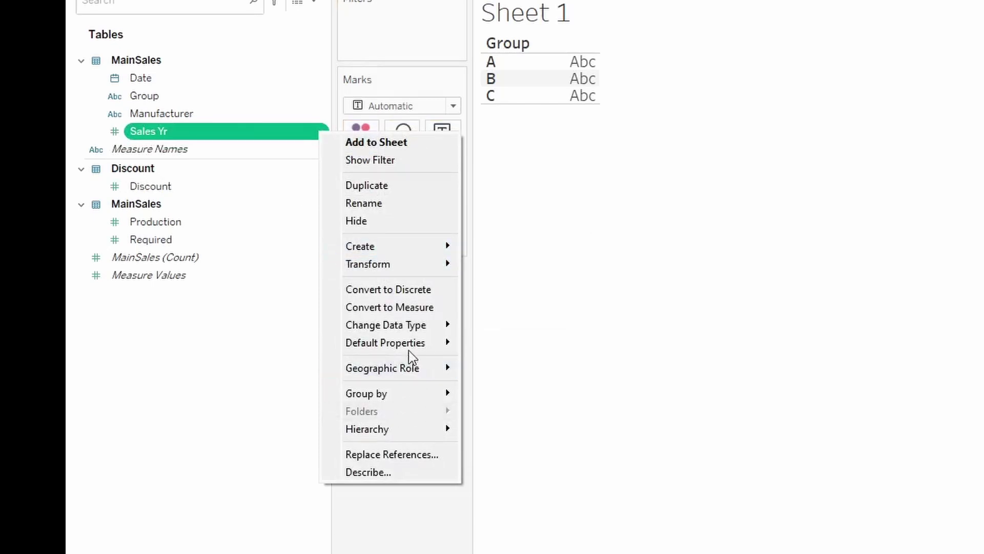
{"action": "mouse_move", "coordinate": [399, 275]}
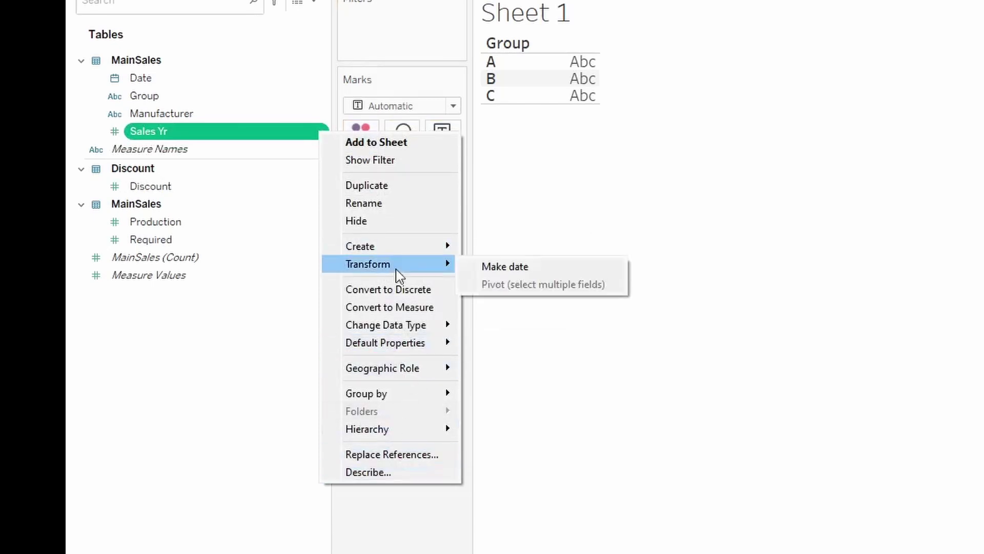
{"action": "left_click", "coordinate": [414, 293]}
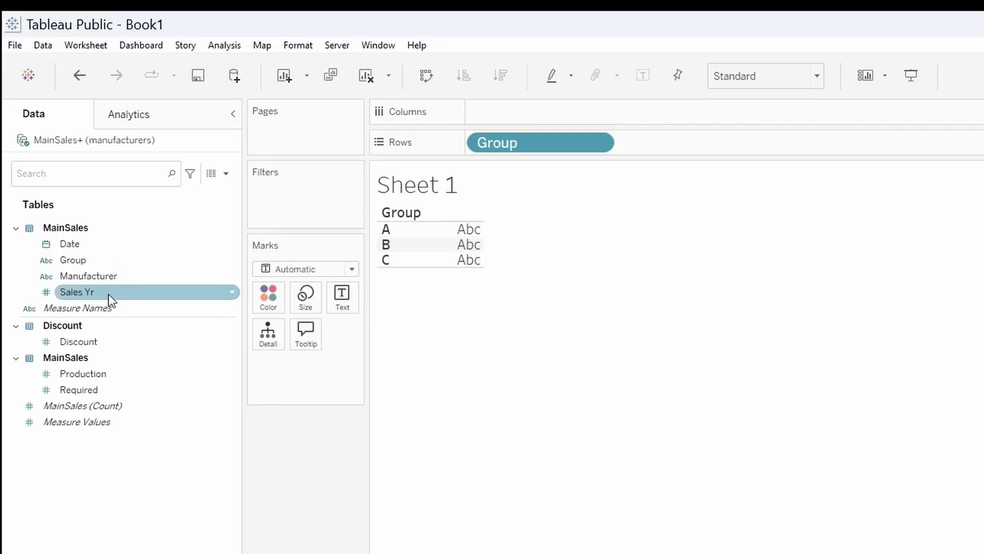
{"action": "left_click_drag", "start_coordinate": [108, 294], "coordinate": [698, 146]}
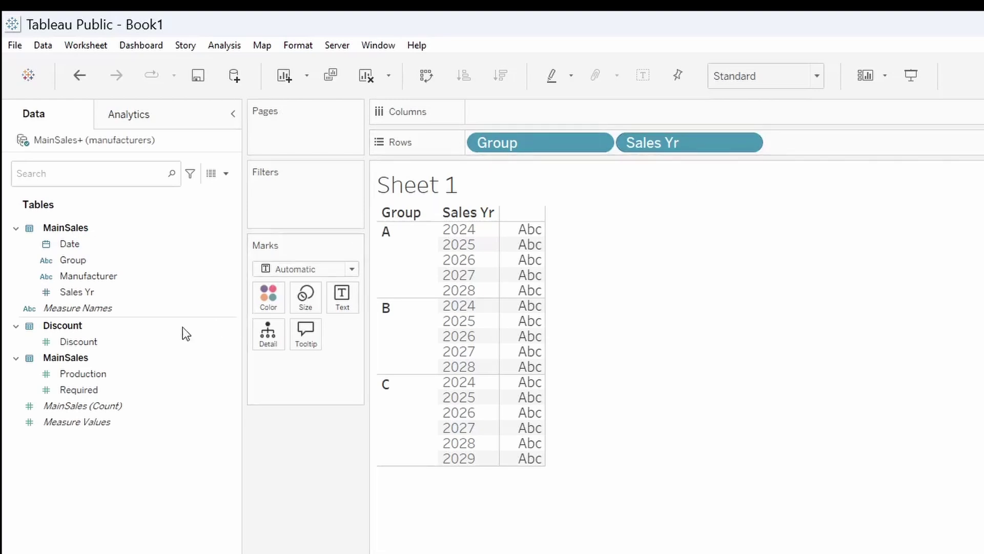
Step: Show Discount as text in each Group and Sales Yr cell, aggregated as Average instead of Sum
{"action": "left_click", "coordinate": [127, 342]}
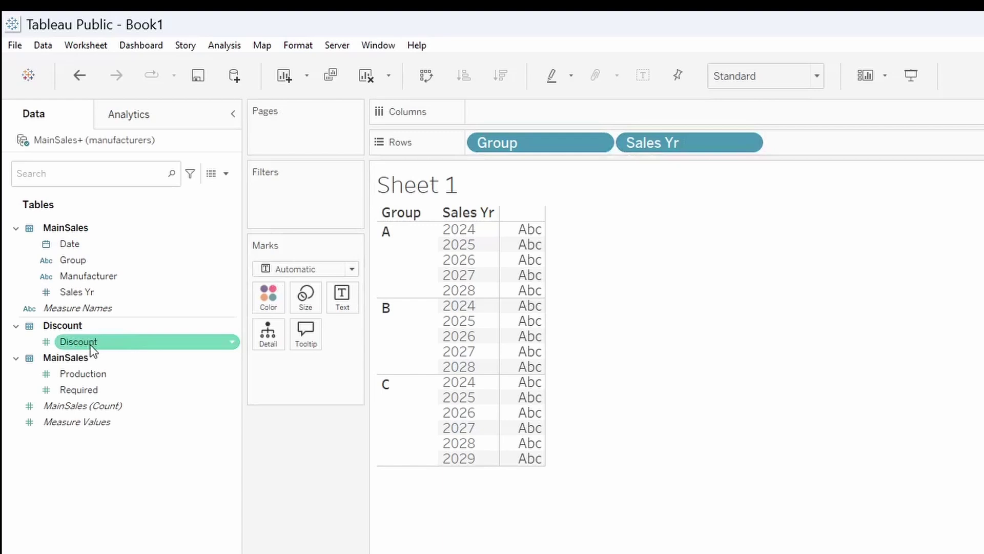
{"action": "left_click_drag", "start_coordinate": [121, 349], "coordinate": [344, 304]}
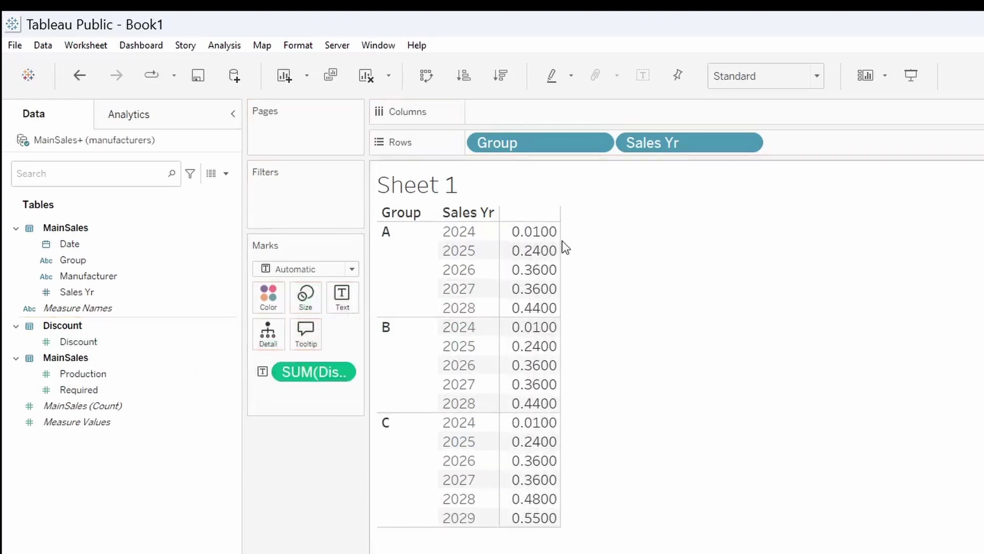
{"action": "mouse_move", "coordinate": [512, 233]}
{"action": "left_click", "coordinate": [341, 373]}
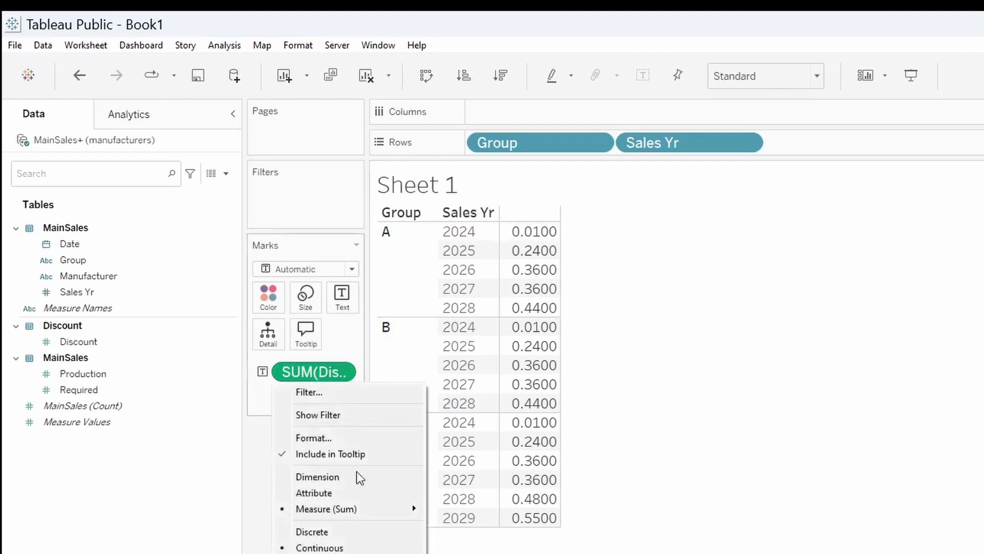
{"action": "mouse_move", "coordinate": [367, 510]}
{"action": "left_click", "coordinate": [486, 525]}
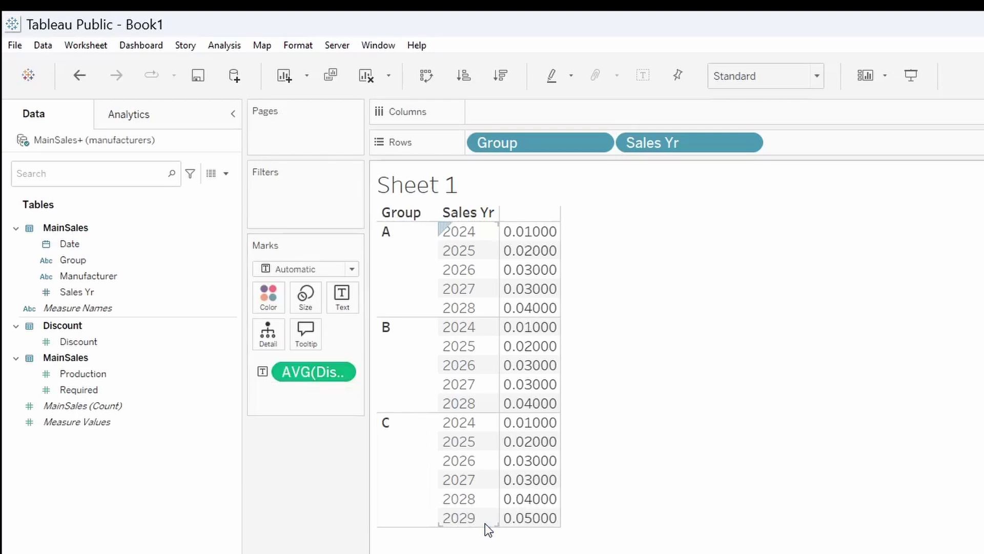
{"action": "mouse_move", "coordinate": [548, 426]}
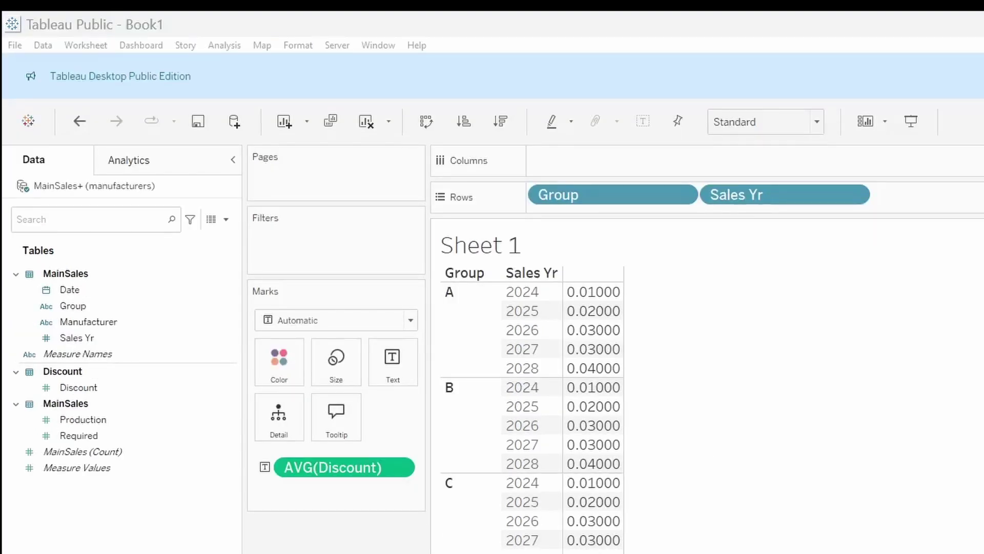
Step: Add the Manufacturers Discount Excel workbook as a new data connection
{"action": "left_click", "coordinate": [62, 507]}
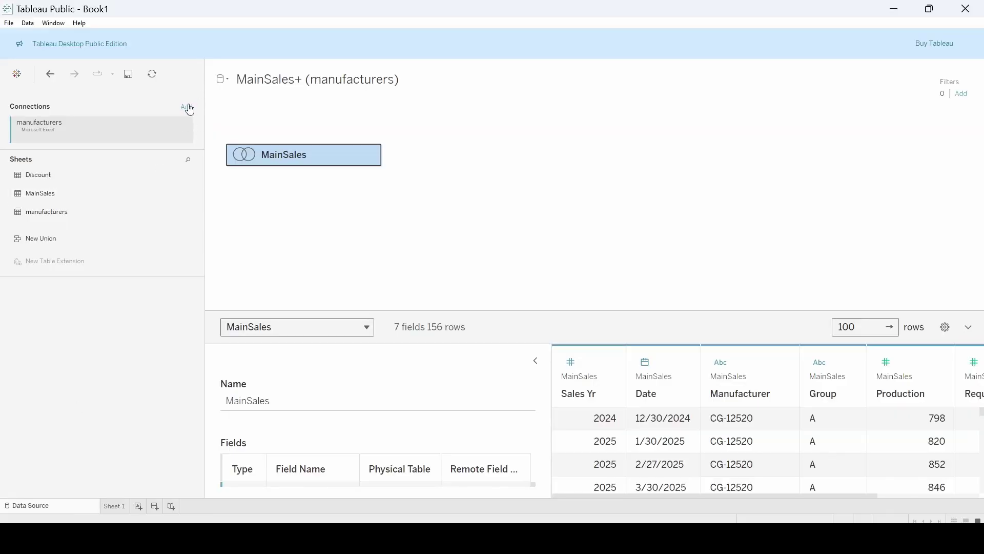
{"action": "left_click", "coordinate": [186, 106]}
{"action": "left_click", "coordinate": [283, 161]}
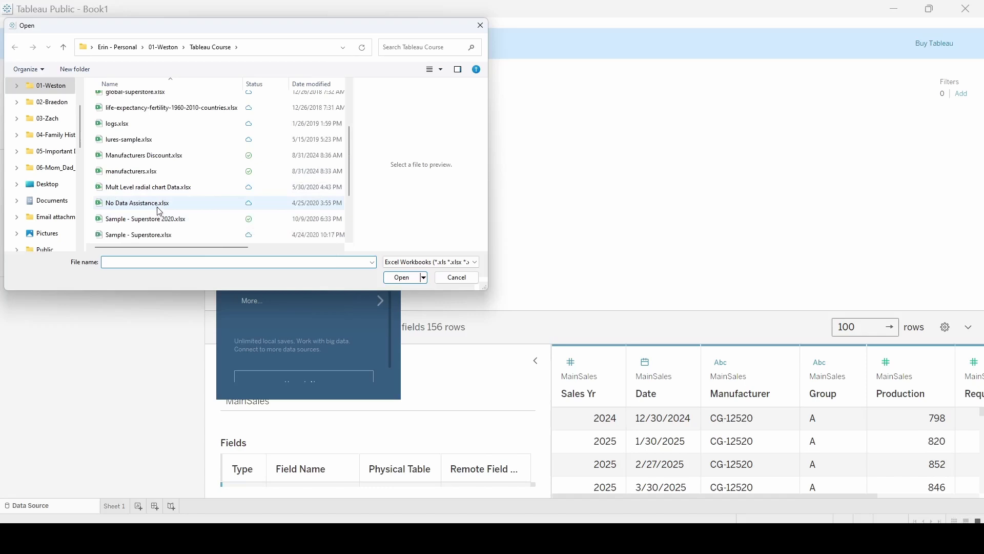
{"action": "left_click", "coordinate": [156, 161]}
{"action": "left_click", "coordinate": [402, 277]}
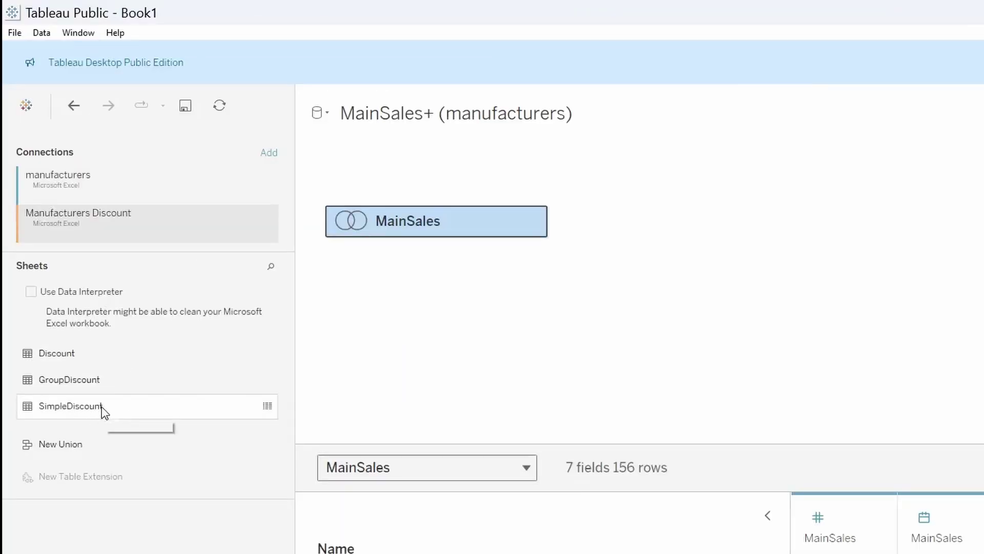
Step: Open MainSales and left-join the SimpleDiscount sheet to it
{"action": "left_click", "coordinate": [530, 221]}
{"action": "left_click", "coordinate": [549, 234]}
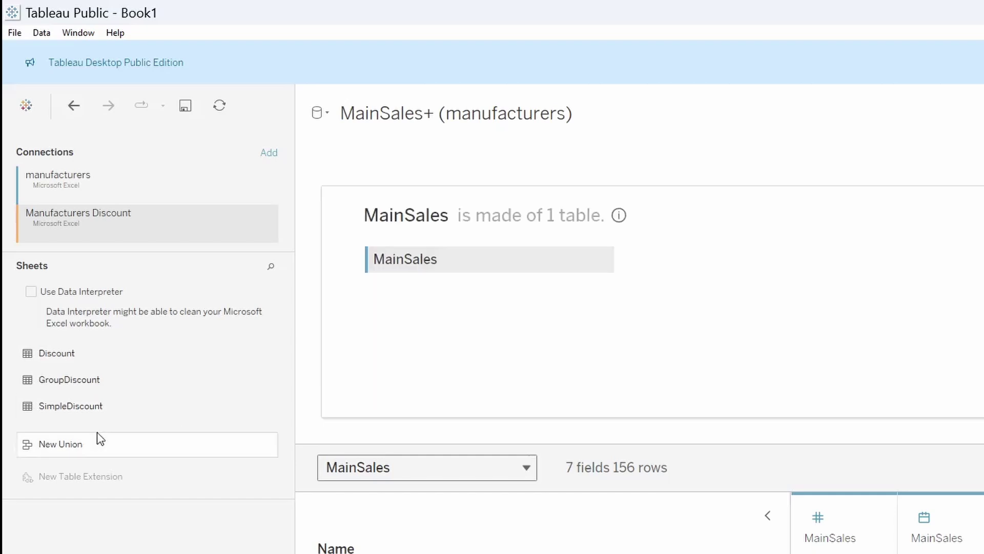
{"action": "left_click_drag", "start_coordinate": [59, 410], "coordinate": [661, 266]}
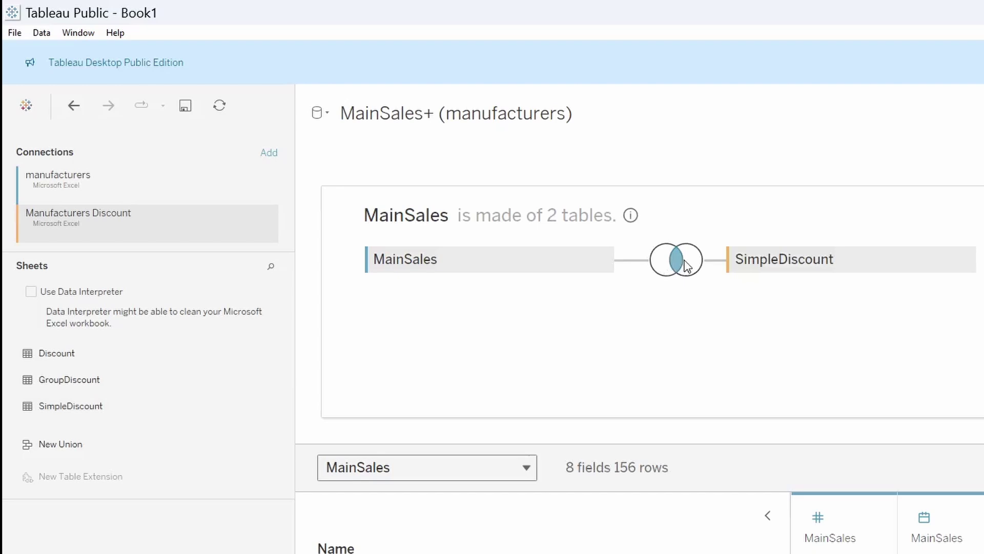
{"action": "left_click", "coordinate": [678, 265]}
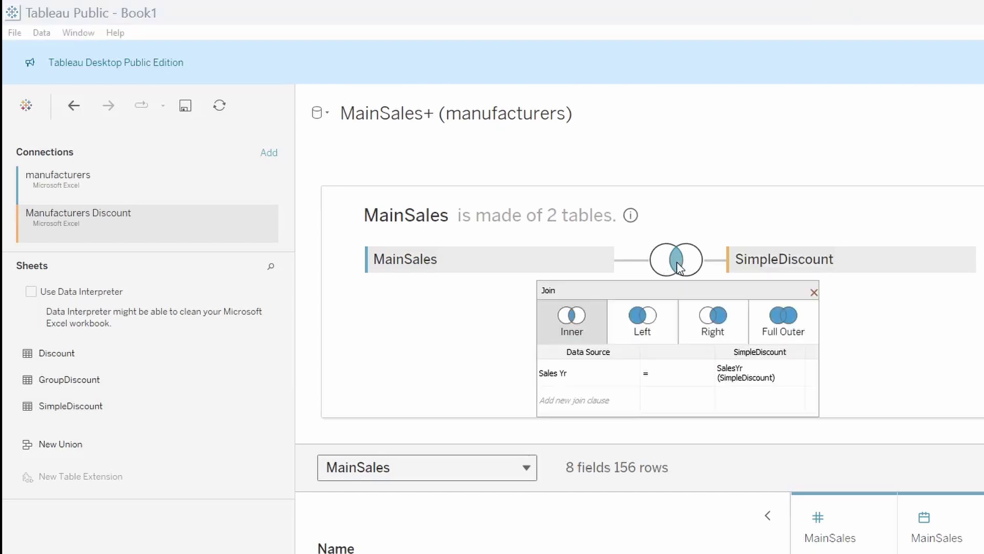
{"action": "left_click", "coordinate": [639, 321]}
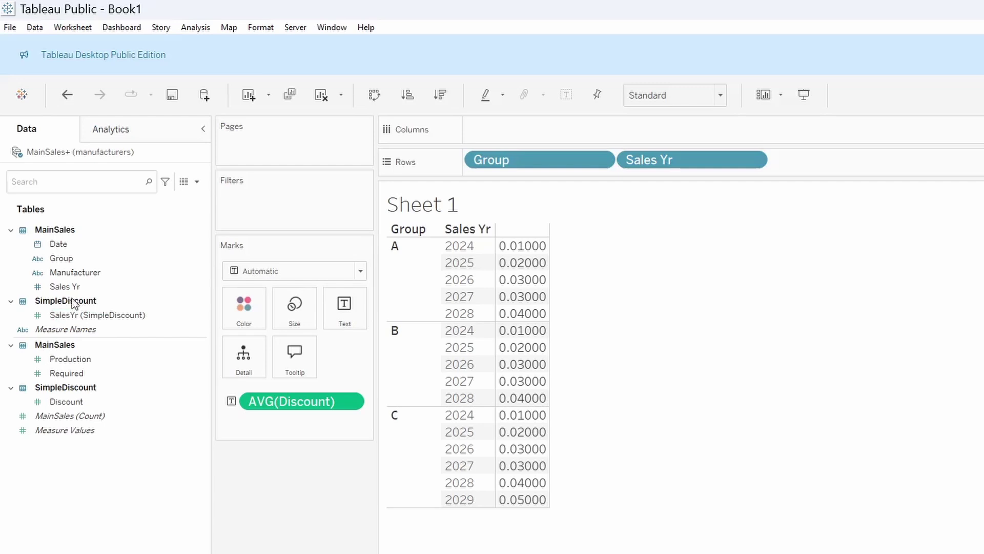
Step: Hide the SalesYr (SimpleDiscount) field in the Data pane
{"action": "right_click", "coordinate": [104, 321]}
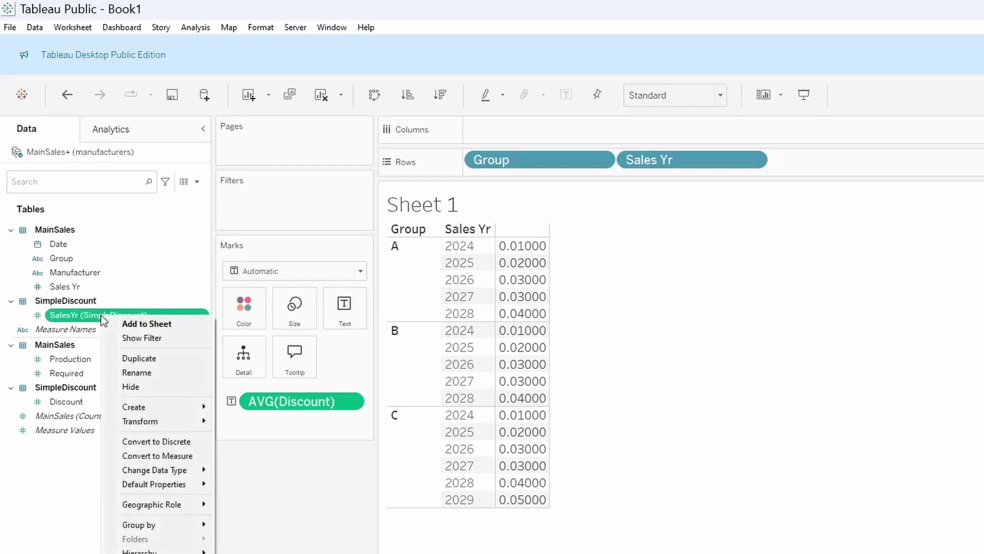
{"action": "left_click", "coordinate": [135, 389]}
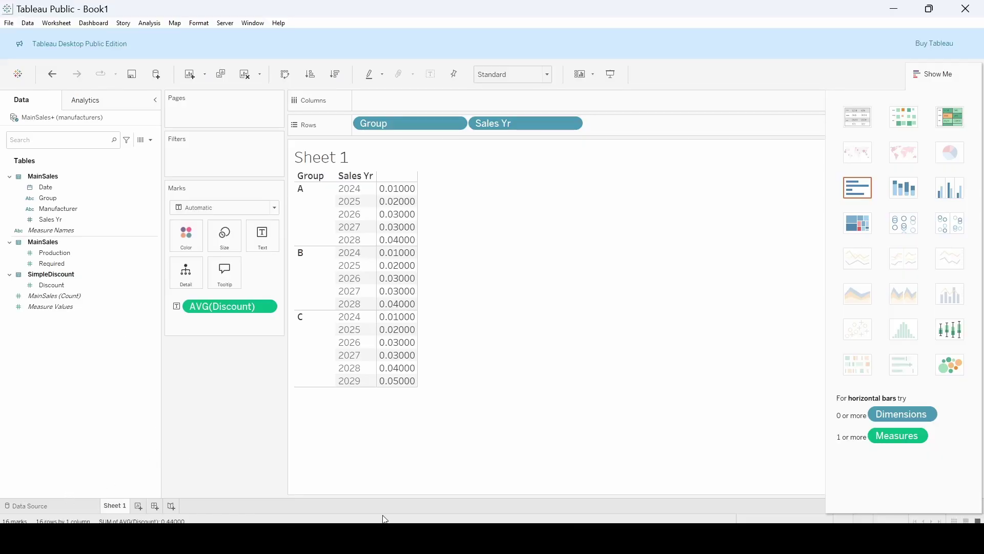
Step: Open Manufacturers Discount.xlsx from the Tableau Course folder in Excel
{"action": "key", "text": "alt+Tab"}
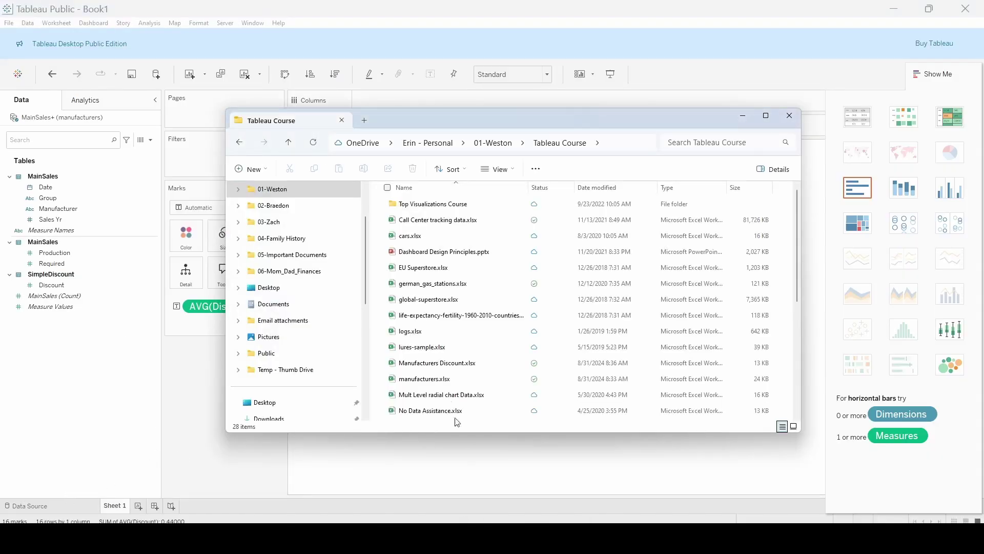
{"action": "double_click", "coordinate": [437, 362]}
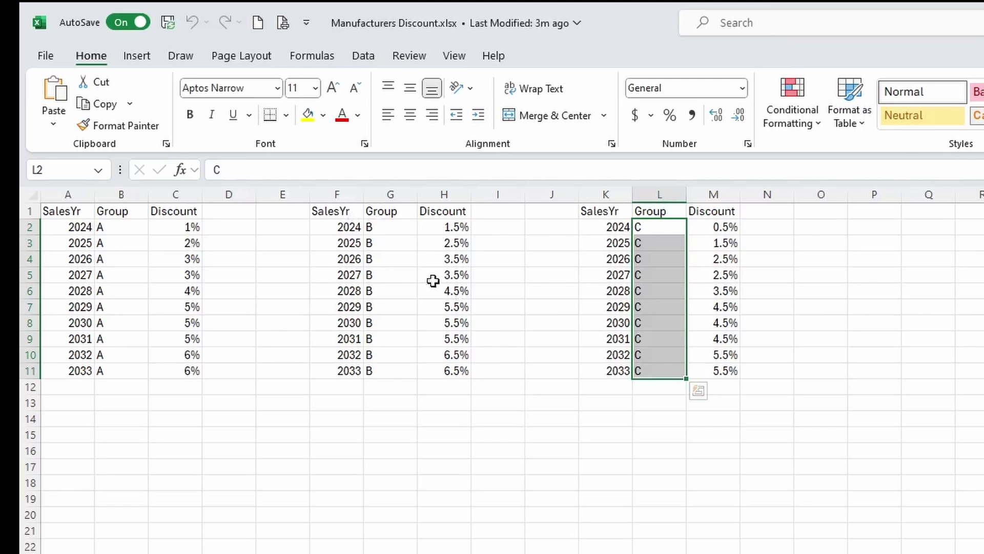
Step: Deselect the Group C range on the Discount sheet, then return to Tableau Public
{"action": "left_click", "coordinate": [567, 452]}
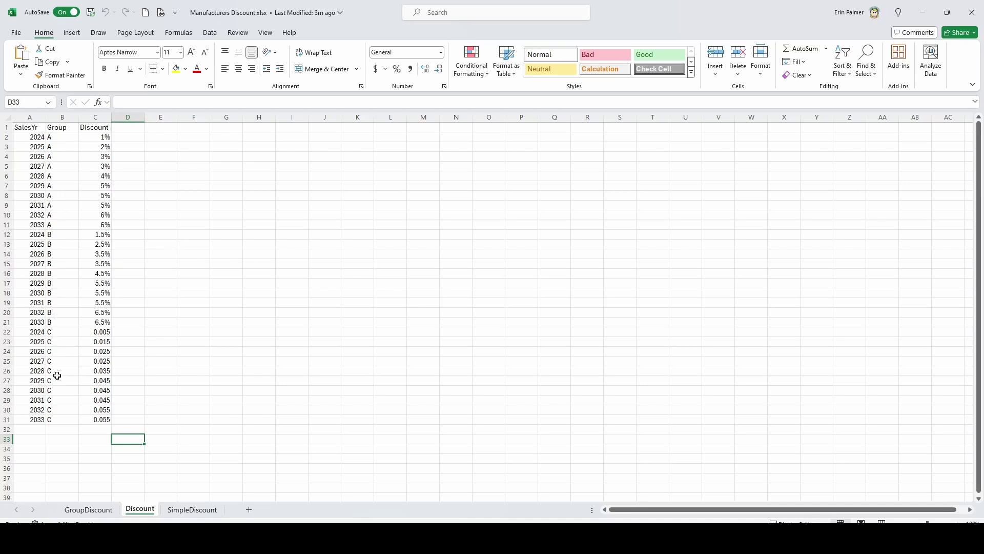
{"action": "key", "text": "alt+Tab"}
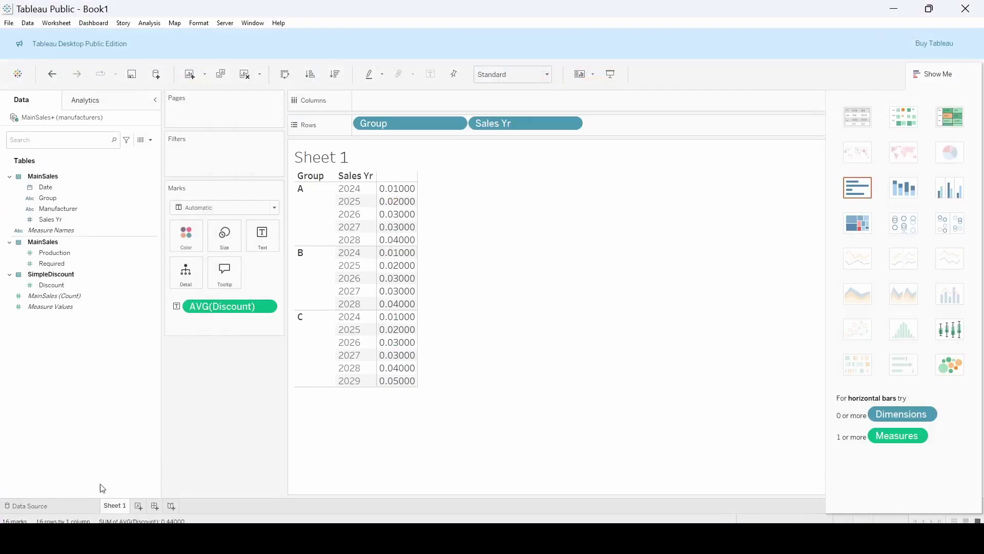
Step: On the data source page, remove SimpleDiscount from the MainSales join
{"action": "left_click", "coordinate": [30, 506]}
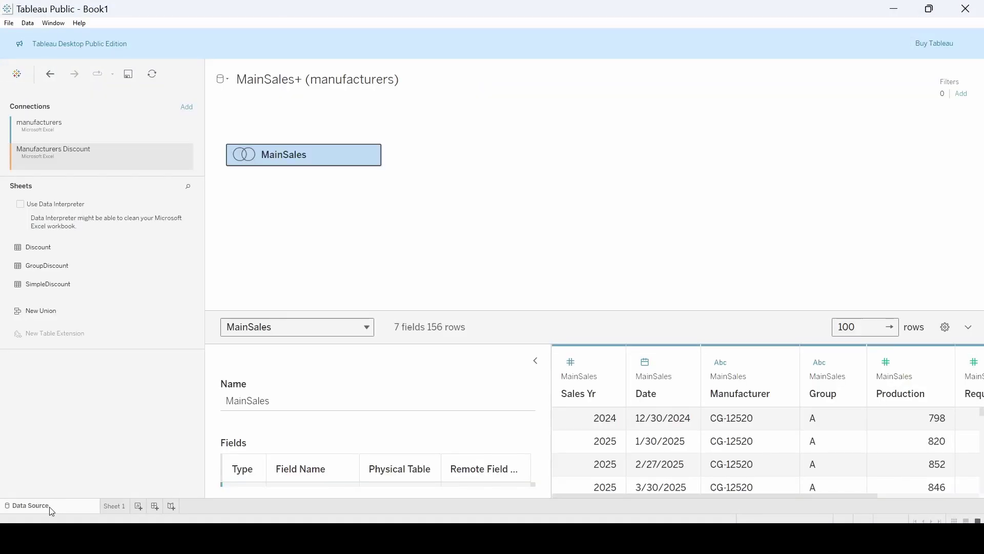
{"action": "left_click", "coordinate": [372, 158]}
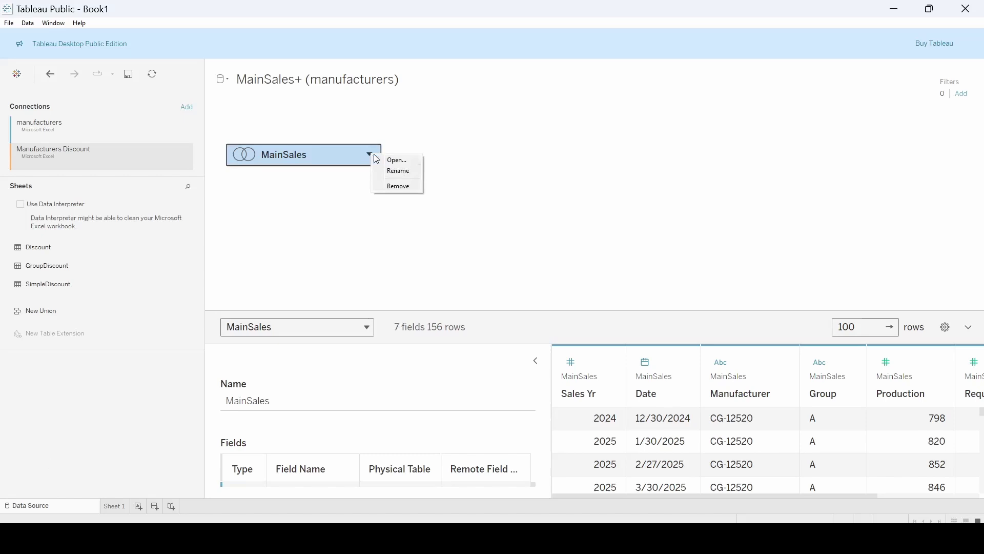
{"action": "left_click", "coordinate": [386, 159]}
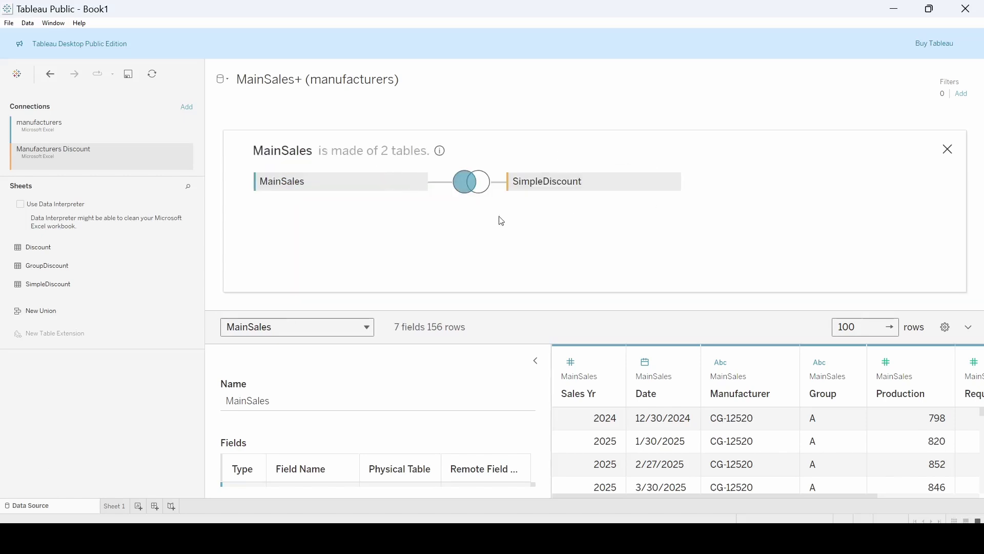
{"action": "left_click", "coordinate": [674, 184]}
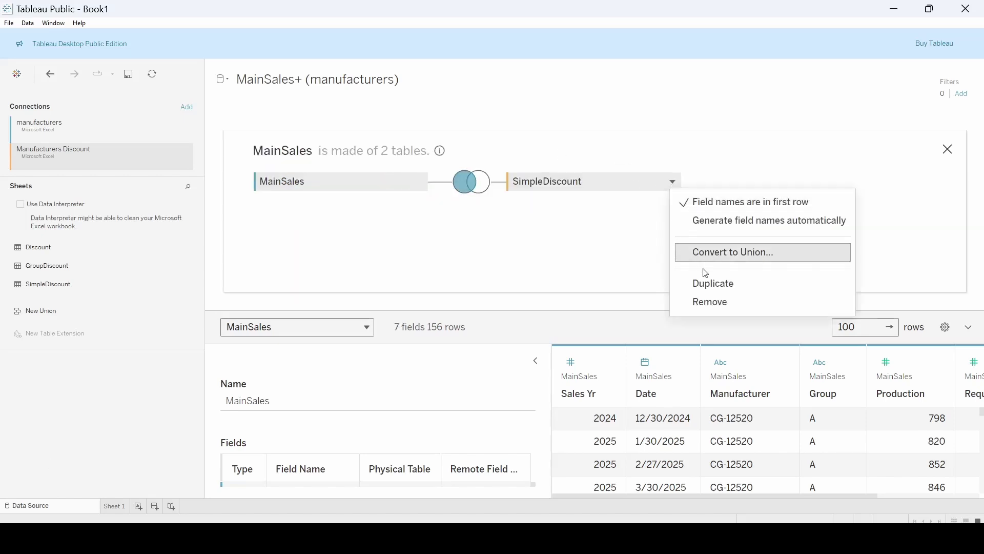
{"action": "left_click", "coordinate": [679, 299]}
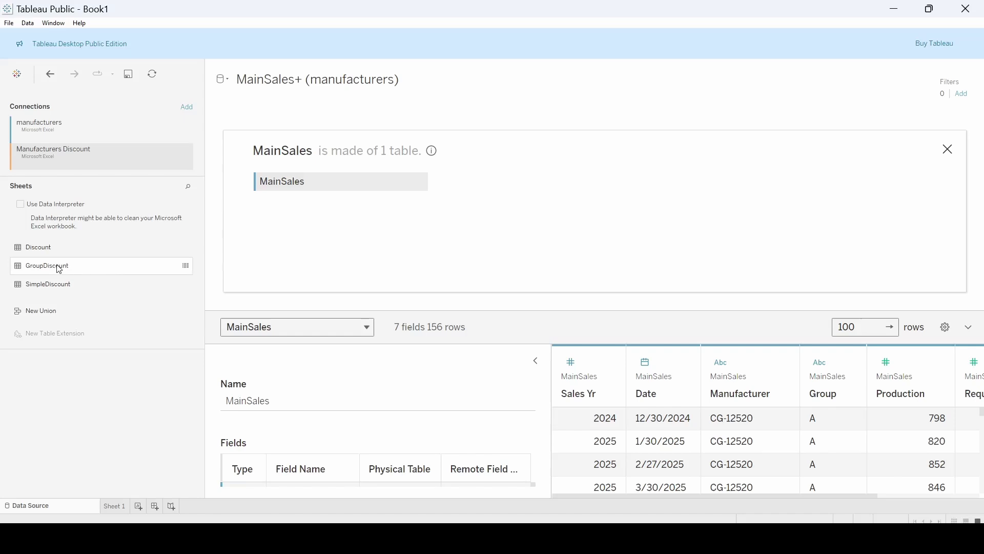
Step: Left-join the Discount sheet to MainSales on Group and Sales Yr = SalesYr (Discount)
{"action": "left_click_drag", "start_coordinate": [44, 248], "coordinate": [464, 186]}
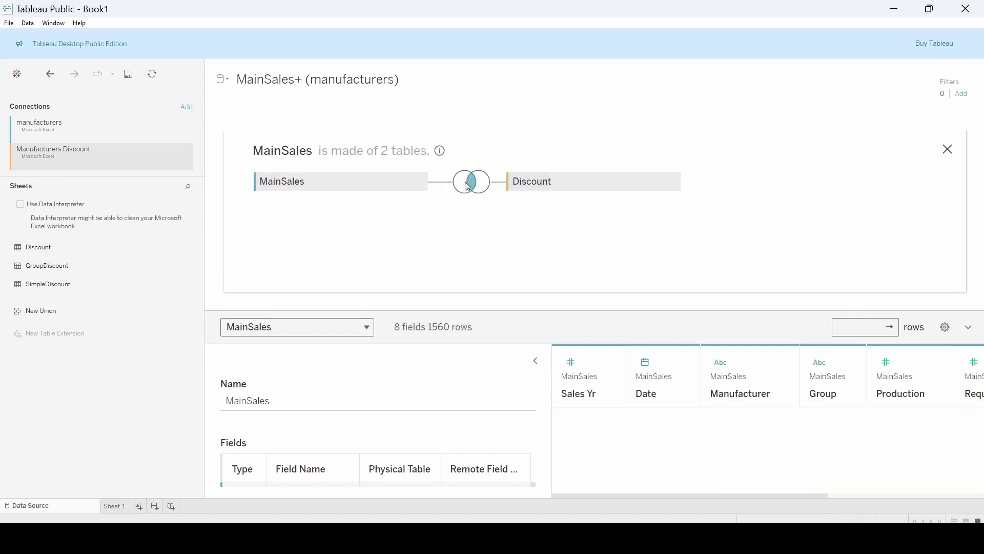
{"action": "left_click", "coordinate": [472, 182]}
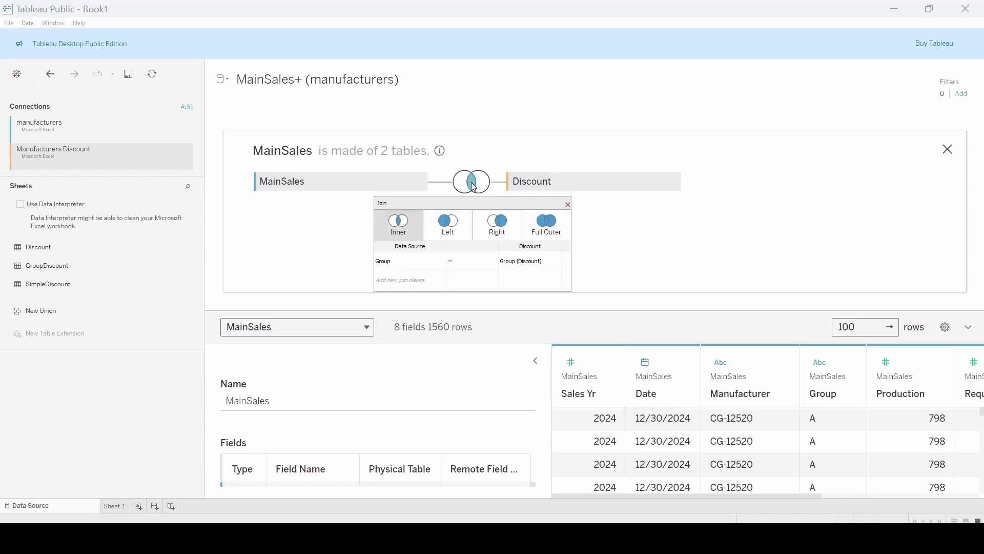
{"action": "left_click", "coordinate": [444, 226]}
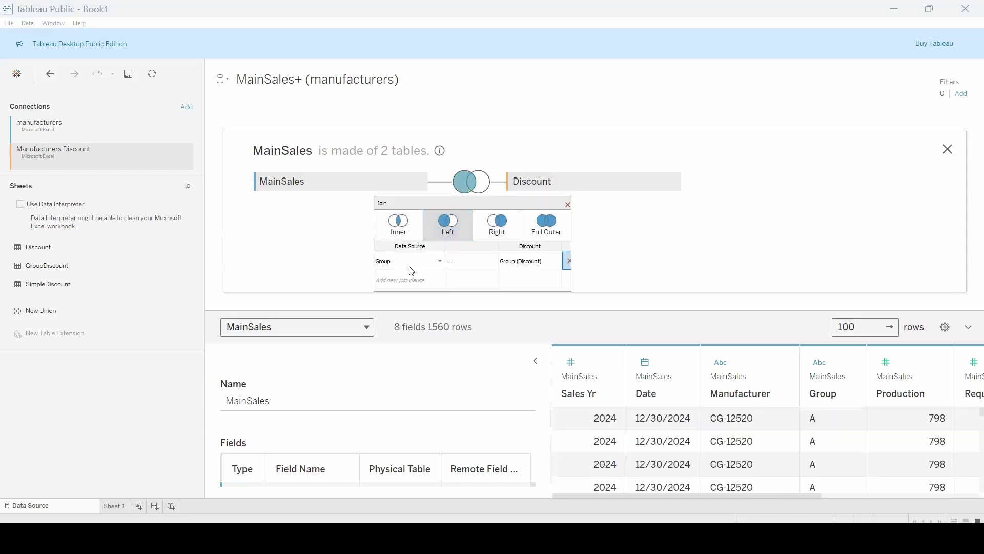
{"action": "left_click", "coordinate": [442, 282]}
{"action": "left_click", "coordinate": [398, 338]}
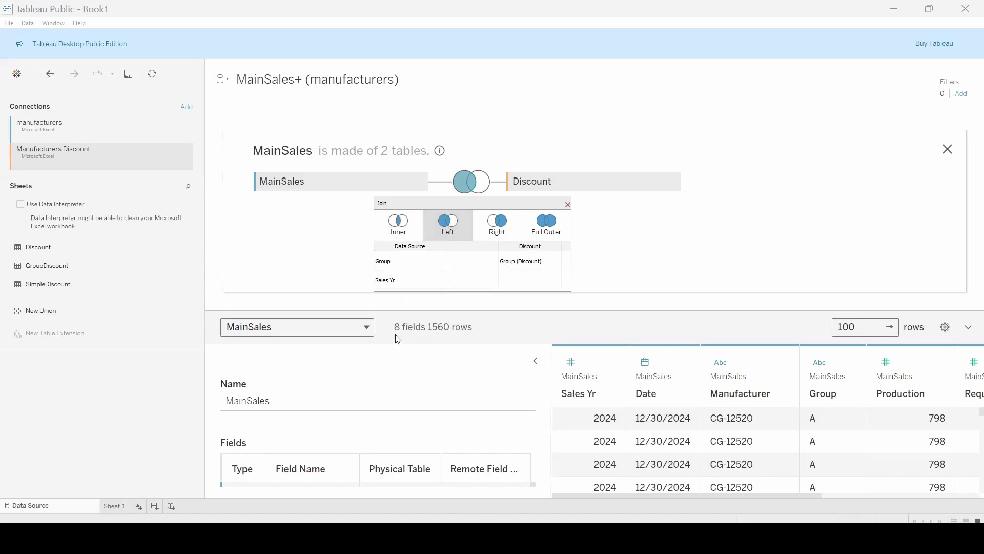
{"action": "left_click", "coordinate": [556, 280]}
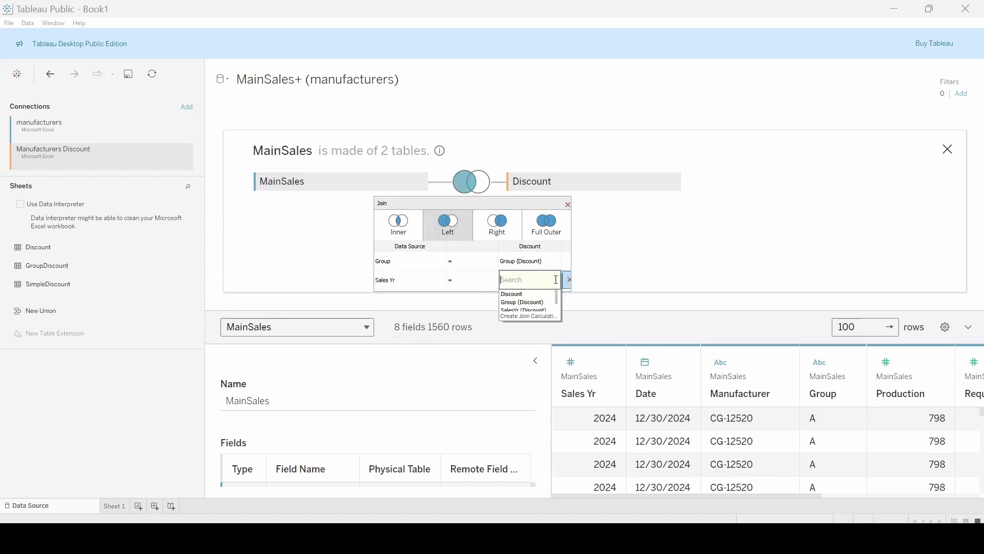
{"action": "left_click", "coordinate": [550, 311]}
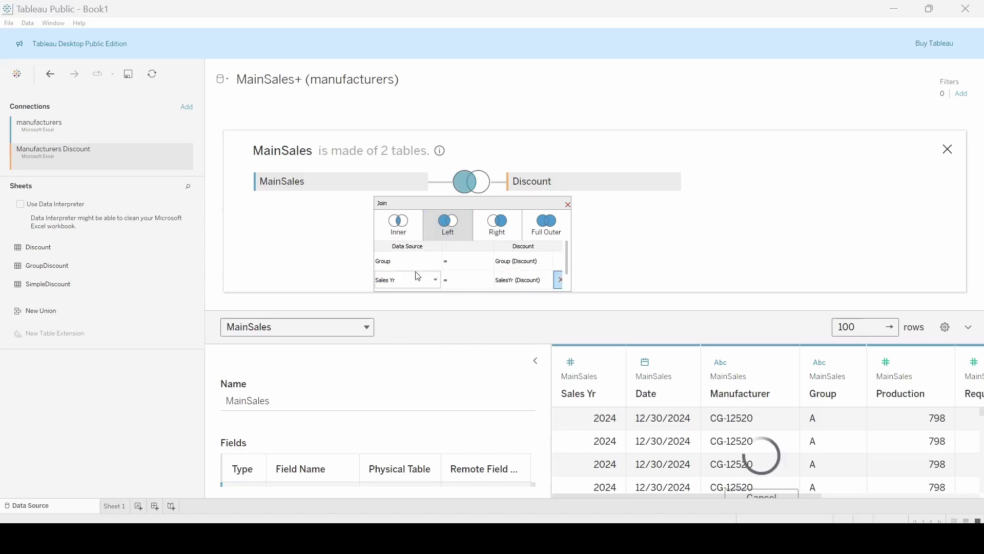
{"action": "left_click", "coordinate": [567, 204]}
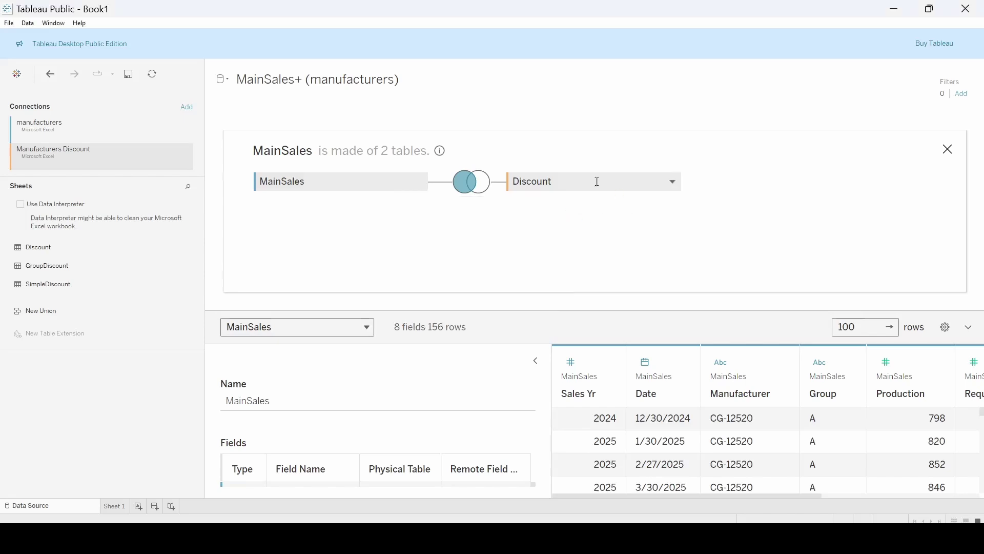
Step: Review the AVG(Discount) values per Group and Sales Yr on Sheet 1, then return to Excel
{"action": "left_click", "coordinate": [115, 506]}
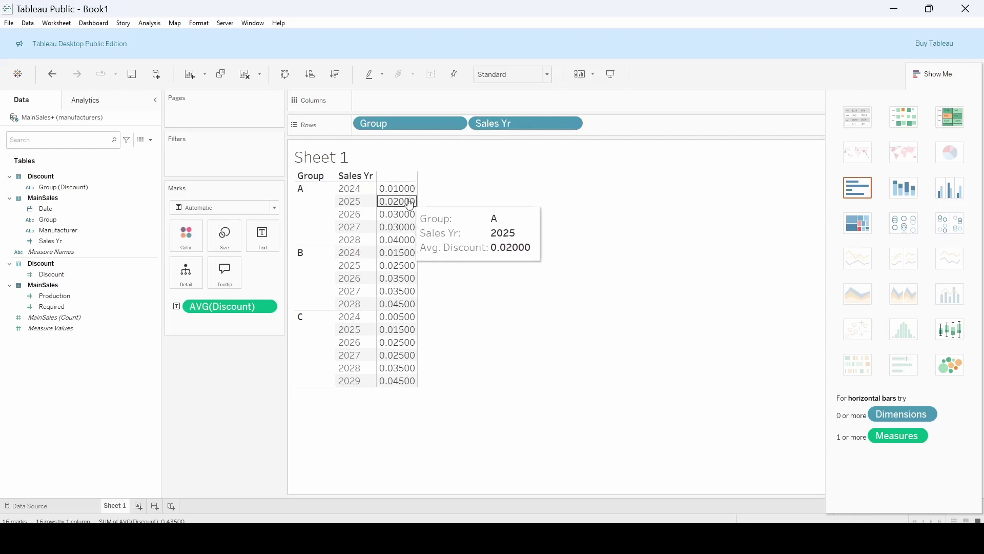
{"action": "mouse_move", "coordinate": [407, 240]}
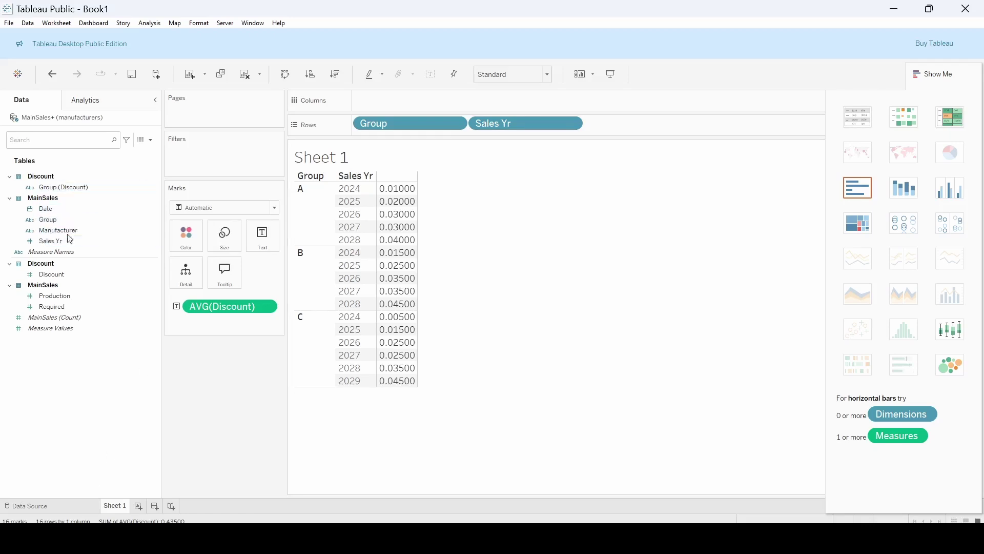
{"action": "key", "text": "alt+Tab"}
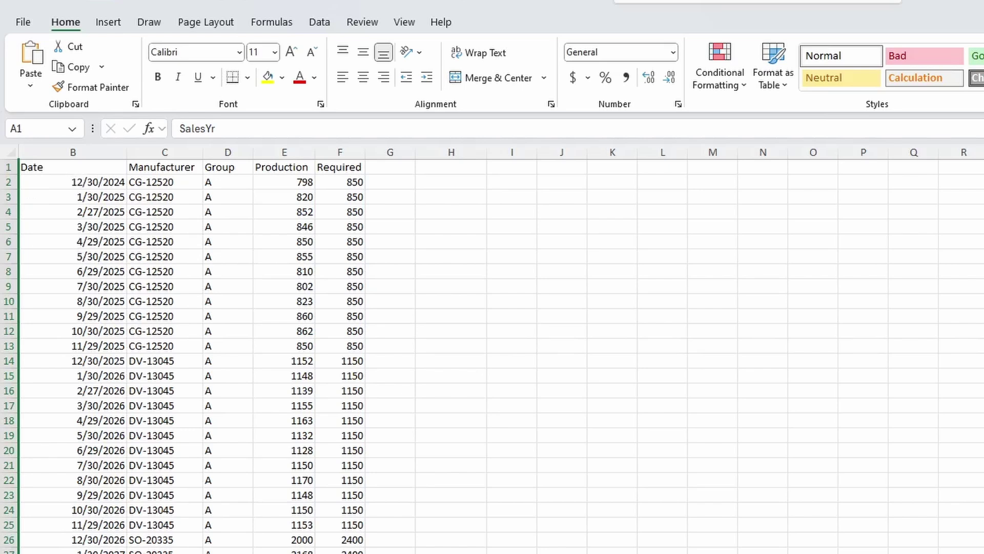
Step: Review the SalesYr and Discount sheet in Excel, dismissing the leftover paste prompt
{"action": "type", "text": "SalesYr\tDiscount 2024\t1% 2025\t2% 2026\t3% 2027\t3% 2028\t4% 2029\t5% 2030\t5% 2031\t5% 2032\t6% 2033\t6%"}
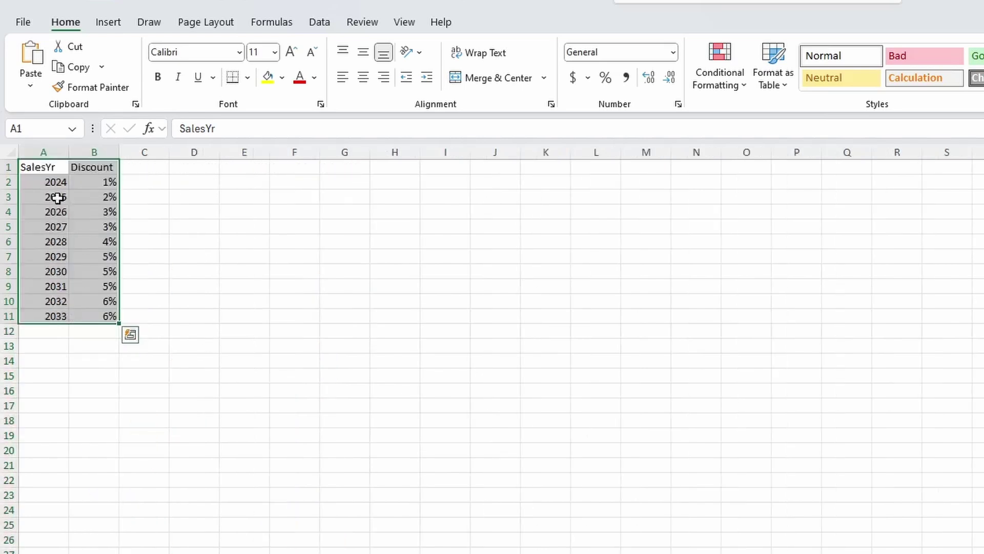
{"action": "key", "text": "Escape"}
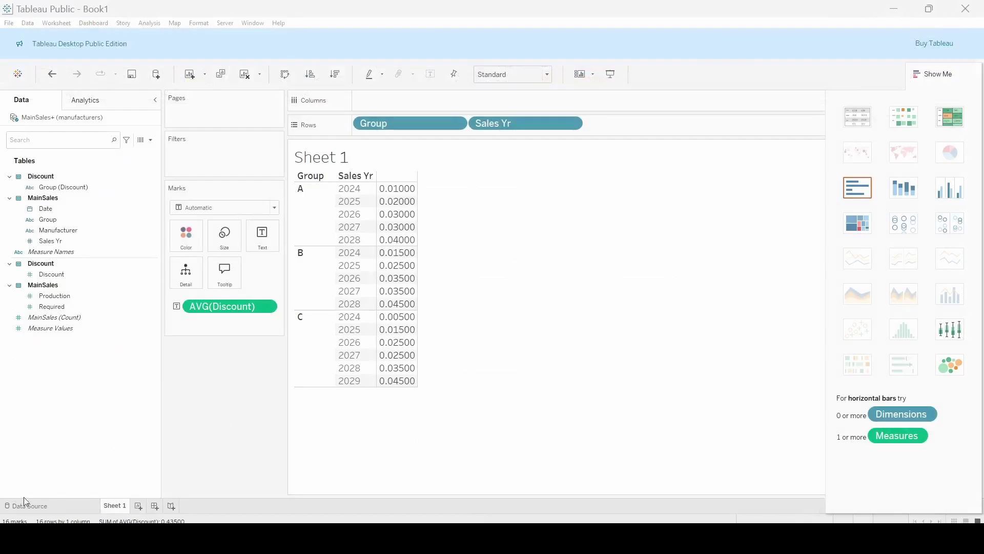
Step: Open the MainSales–Discount join settings on the data source page and the Sales Yr clause's field choices
{"action": "left_click", "coordinate": [44, 506]}
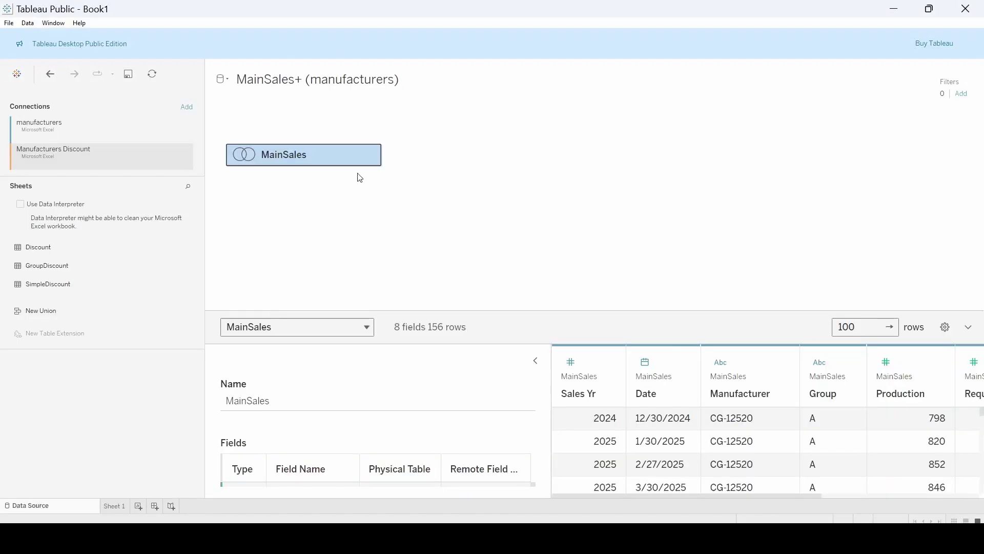
{"action": "left_click", "coordinate": [369, 154]}
{"action": "left_click", "coordinate": [384, 161]}
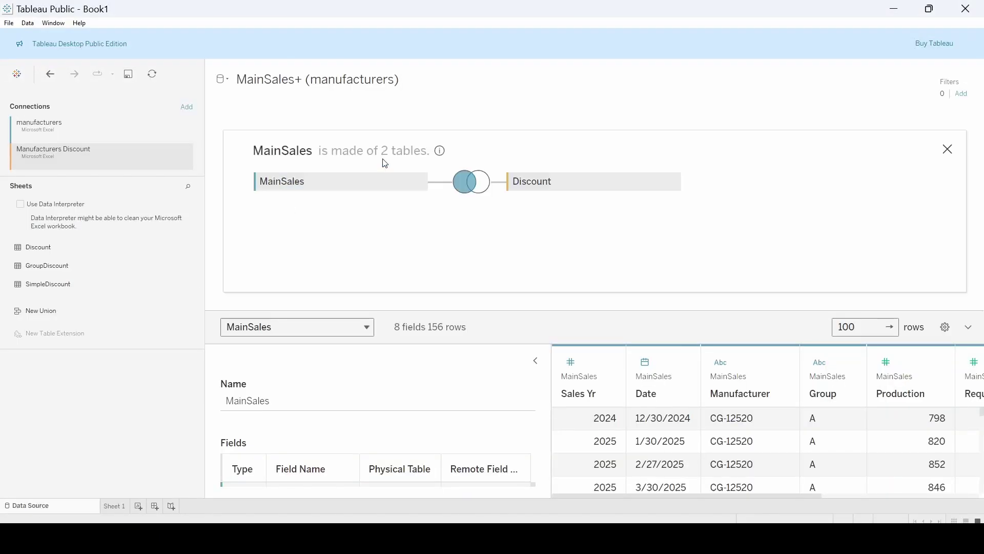
{"action": "left_click", "coordinate": [476, 185]}
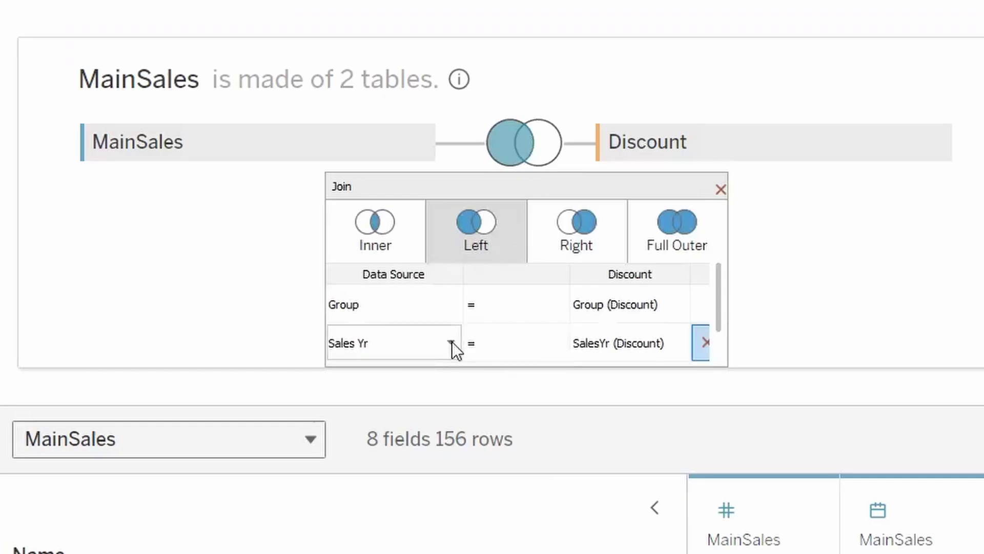
{"action": "left_click", "coordinate": [450, 344]}
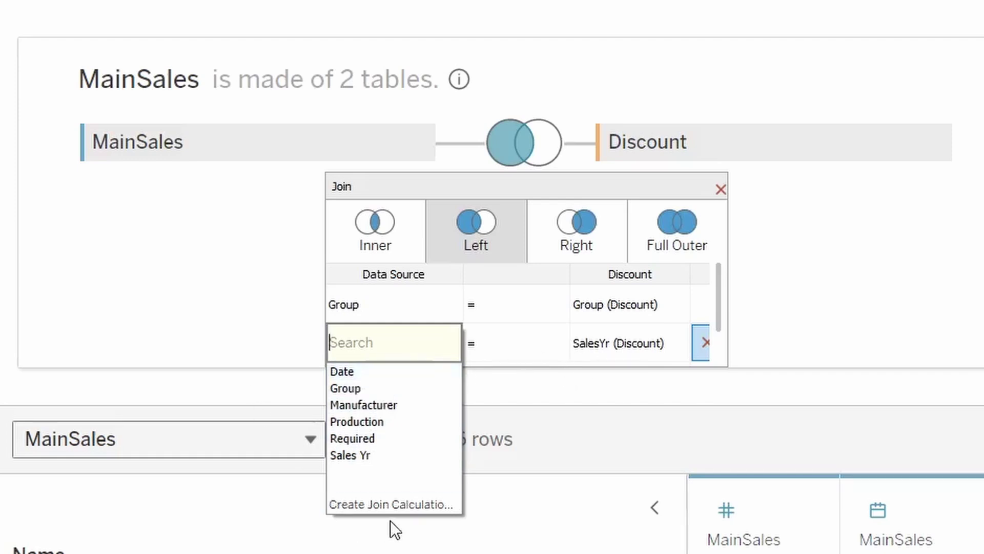
Step: Replace the Sales Yr clause with a Year([Date]) join calculation matched to SalesYr (Discount)
{"action": "left_click", "coordinate": [346, 503]}
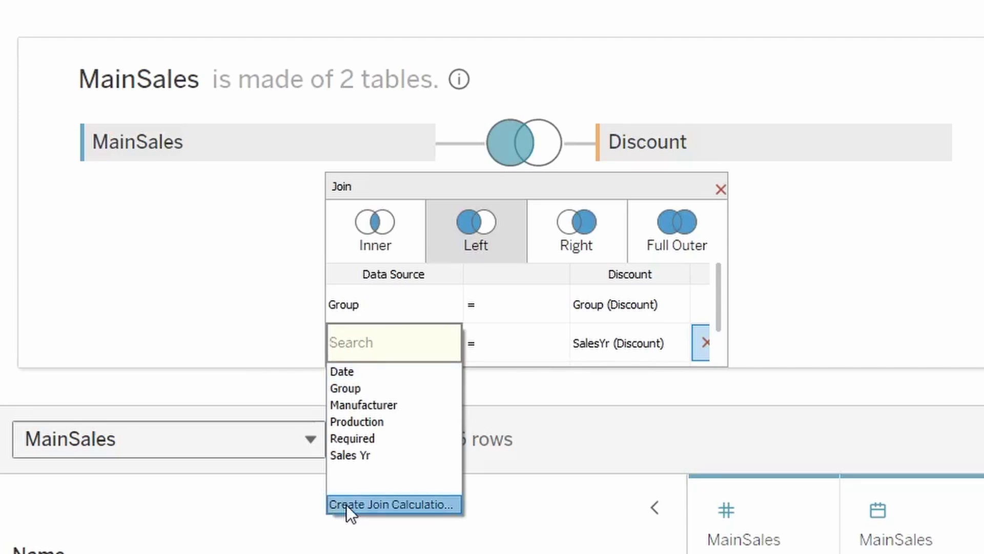
{"action": "left_click_drag", "start_coordinate": [271, 197], "coordinate": [142, 185]}
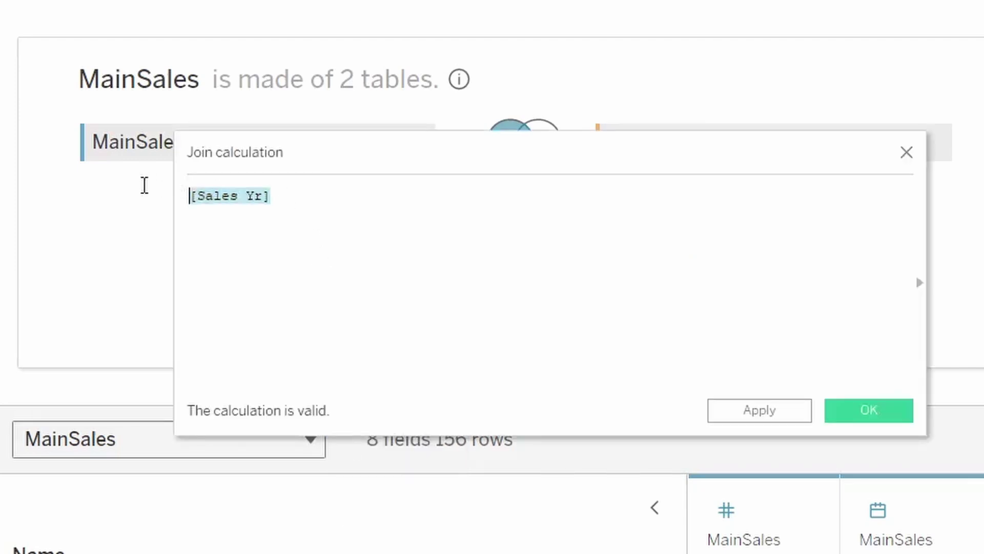
{"action": "type", "text": "Y"}
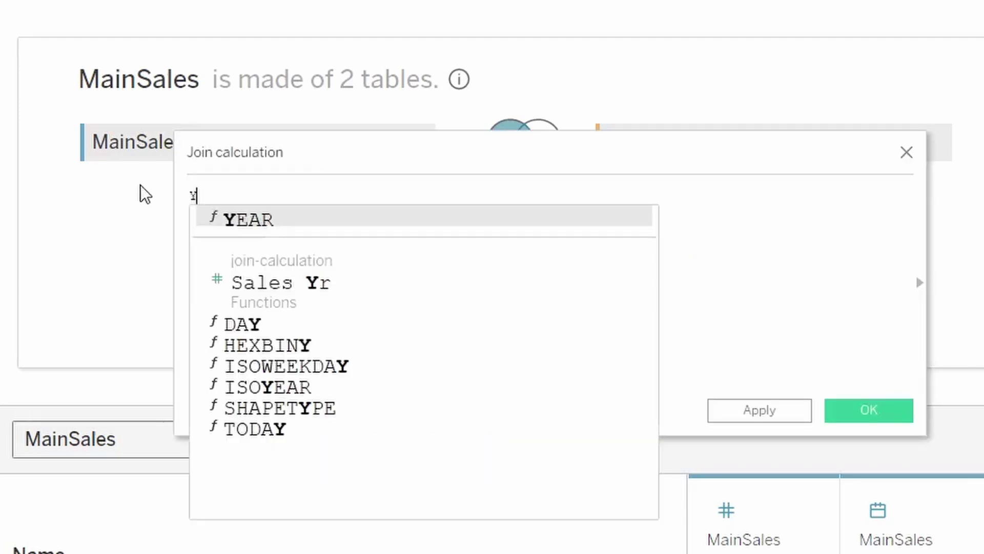
{"action": "type", "text": "ear(D"}
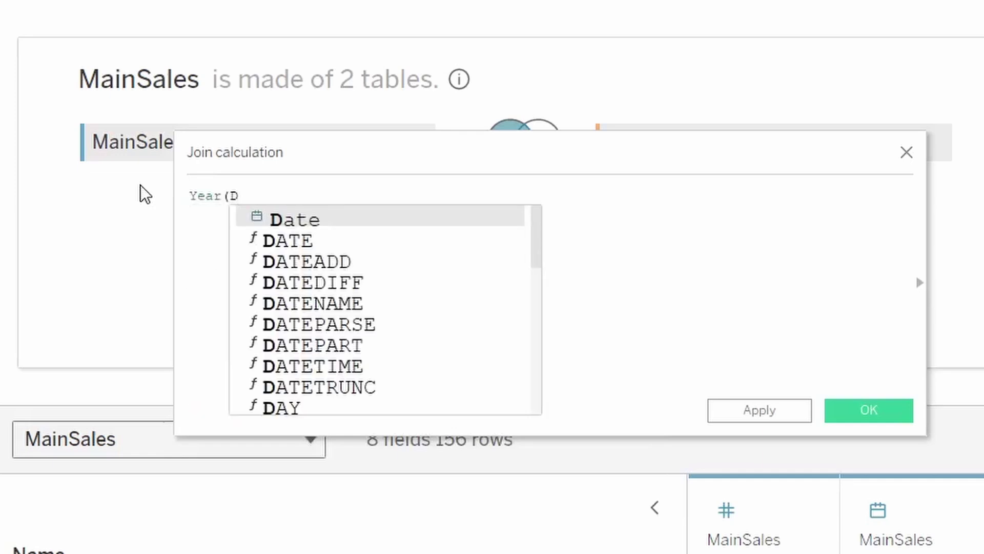
{"action": "key", "text": "BackSpace"}
{"action": "type", "text": "da"}
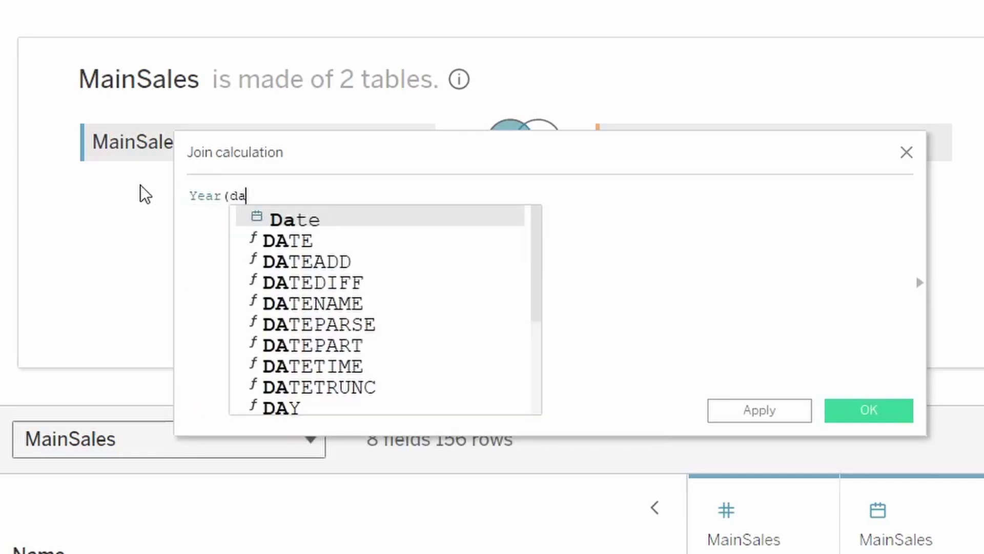
{"action": "key", "text": "Return"}
{"action": "type", "text": ")"}
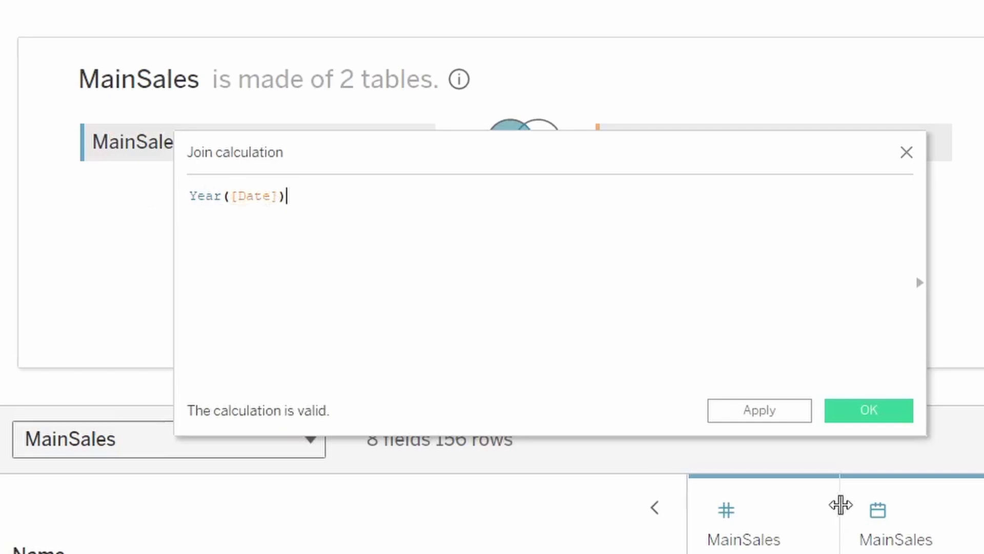
{"action": "left_click", "coordinate": [860, 411]}
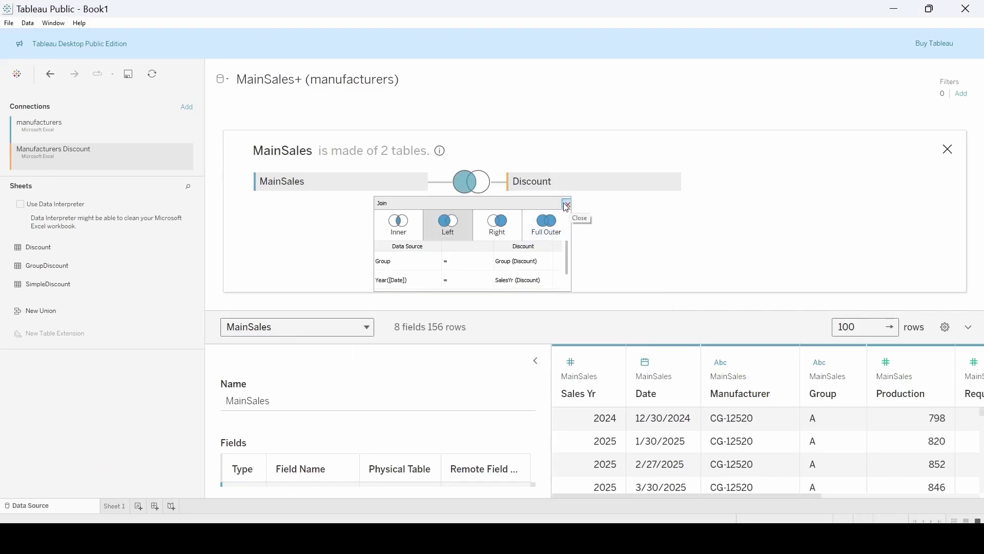
Step: Close the join settings, check the Sheet 1 discount table, then return to Data Source
{"action": "left_click", "coordinate": [567, 204]}
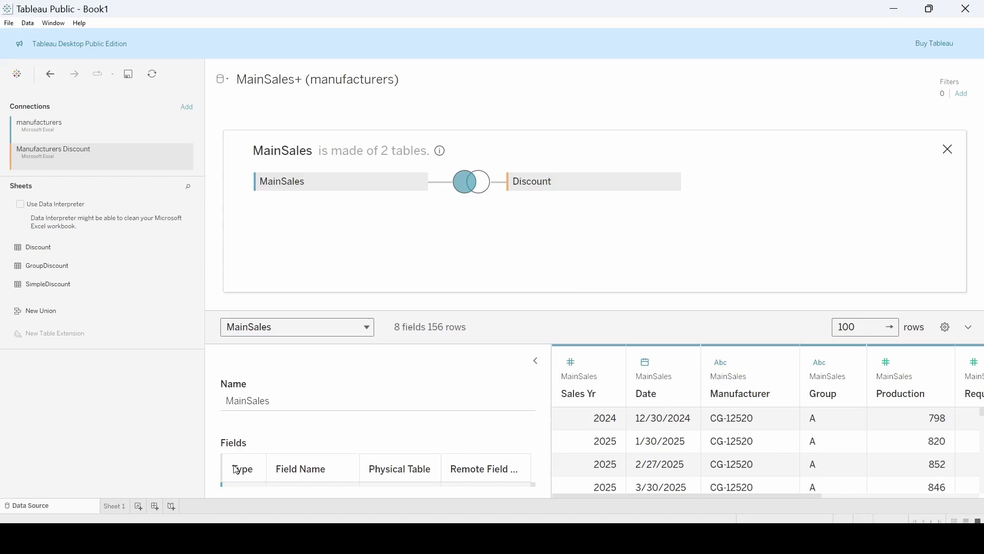
{"action": "left_click", "coordinate": [119, 507]}
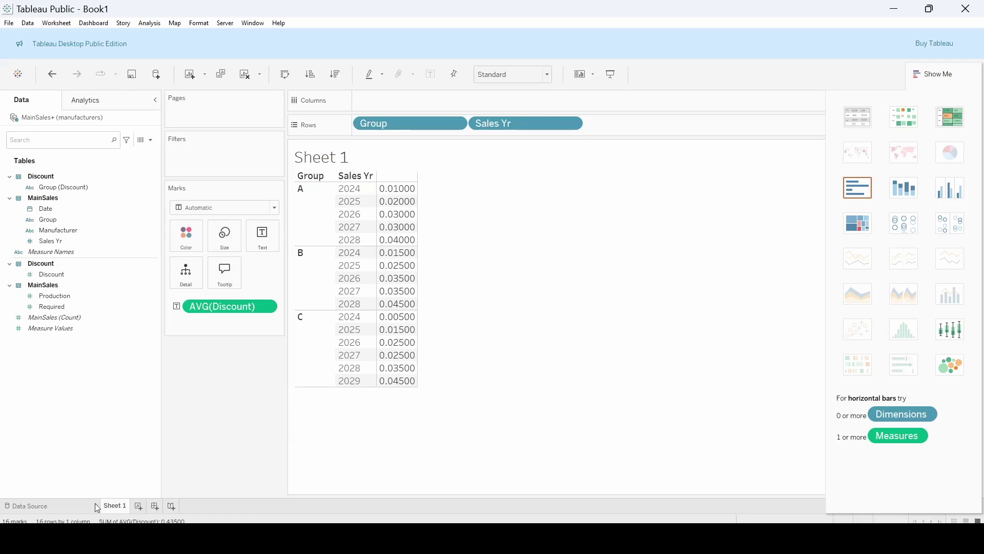
{"action": "left_click", "coordinate": [65, 506]}
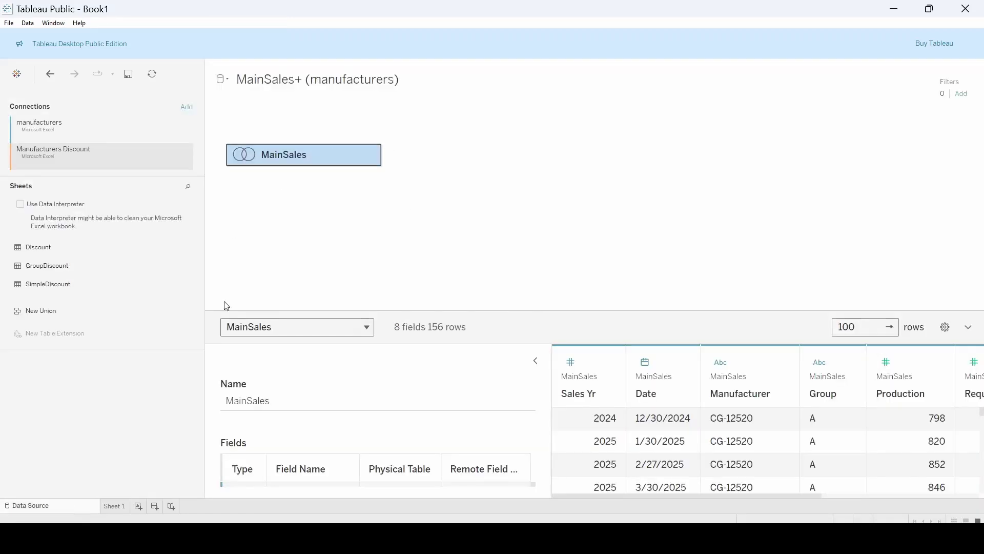